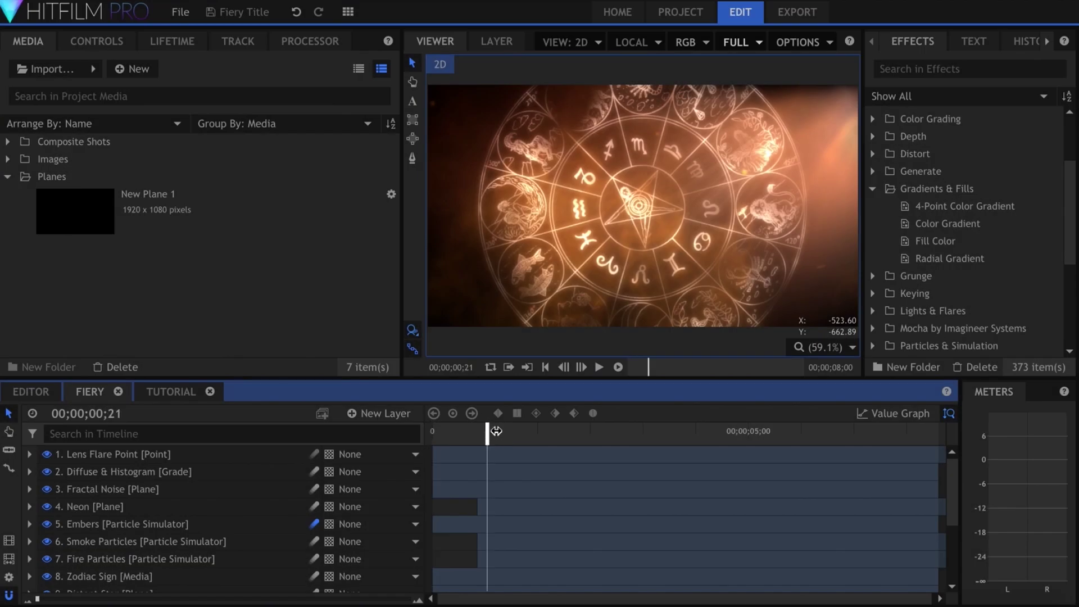
- Jump to a title frame and hide each layer in turn, from the grade layer down to Title
left_click(546, 436)
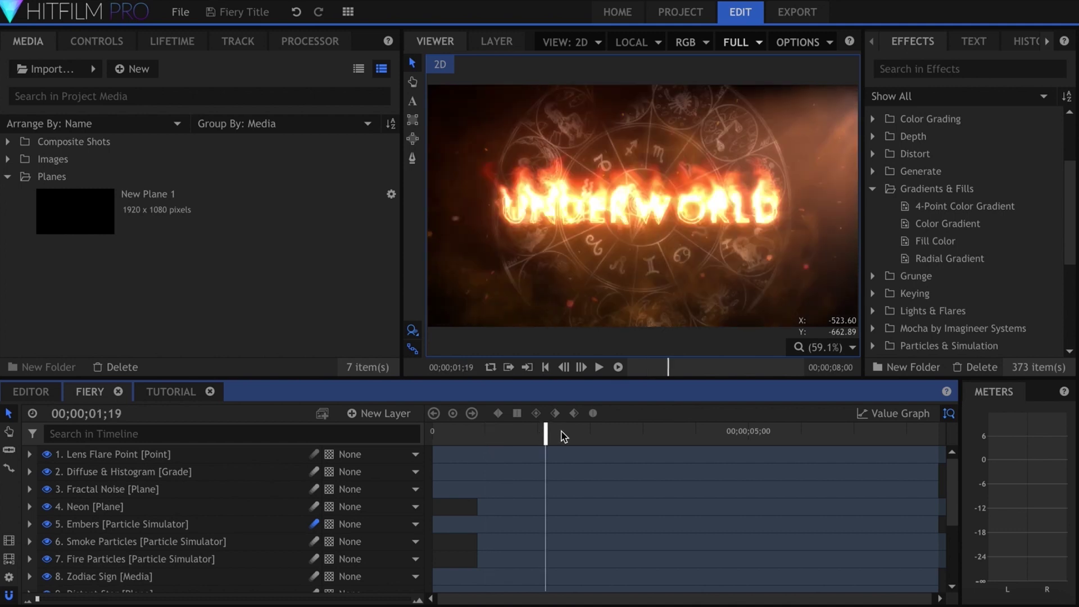
left_click(47, 472)
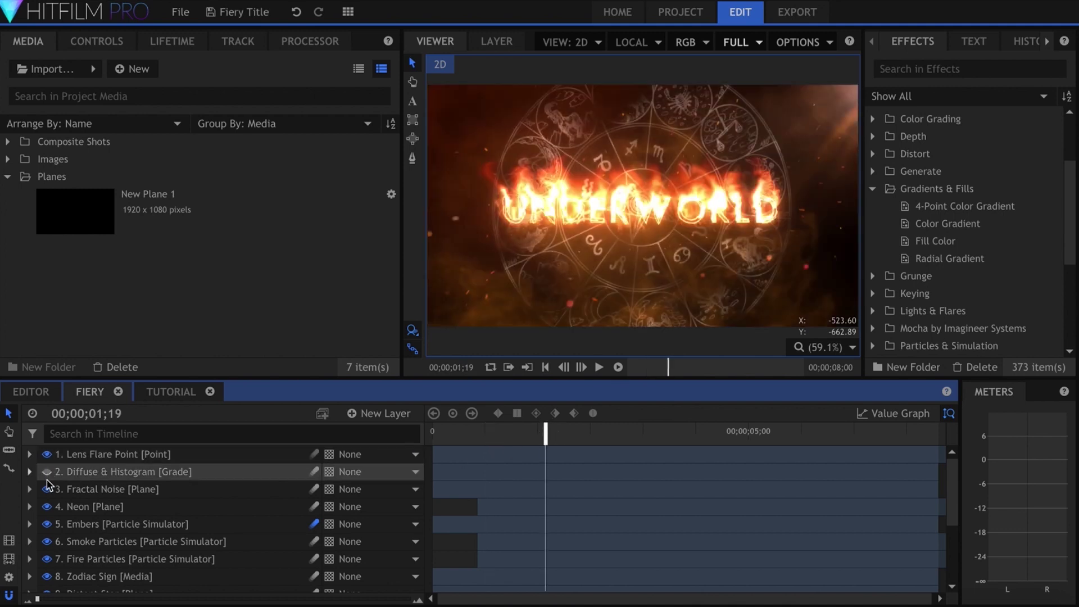
left_click(47, 489)
left_click(48, 507)
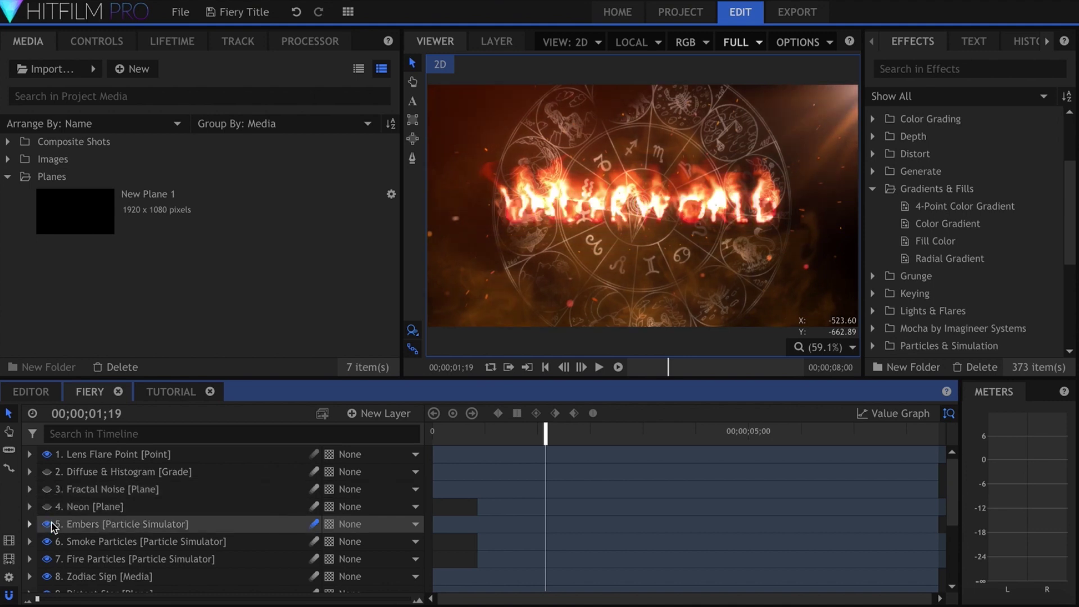
left_click(48, 560)
scroll(47, 562, "down", 3)
left_click(47, 528)
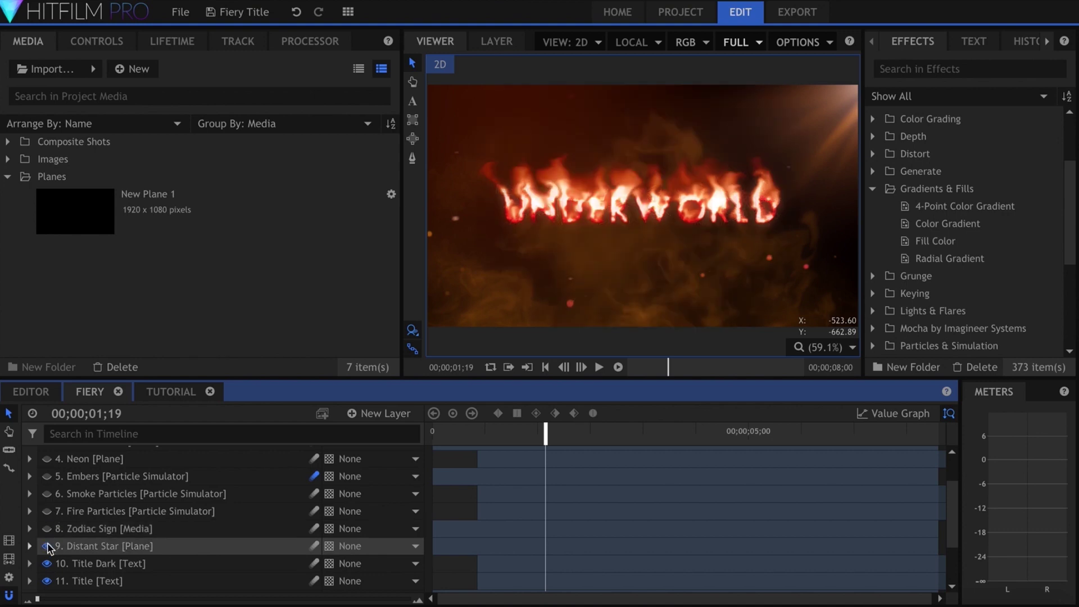
left_click(48, 545)
left_click(48, 564)
left_click(47, 580)
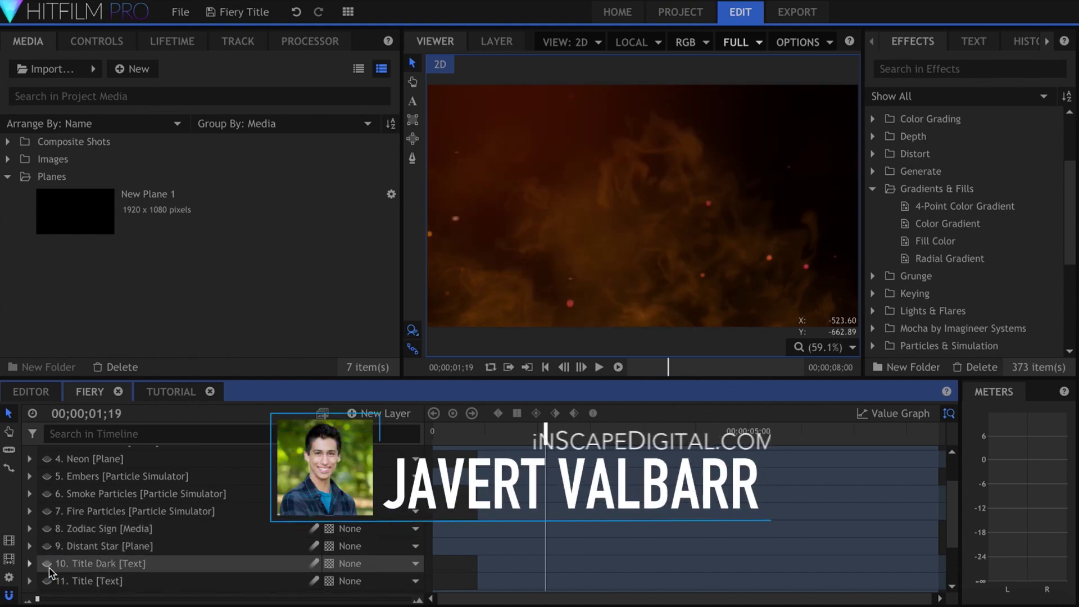
- Restore every layer's visibility and switch to the empty Tutorial composite
scroll(50, 567, "down", 4)
scroll(49, 573, "up", 7)
key("ctrl+a")
left_click(47, 525)
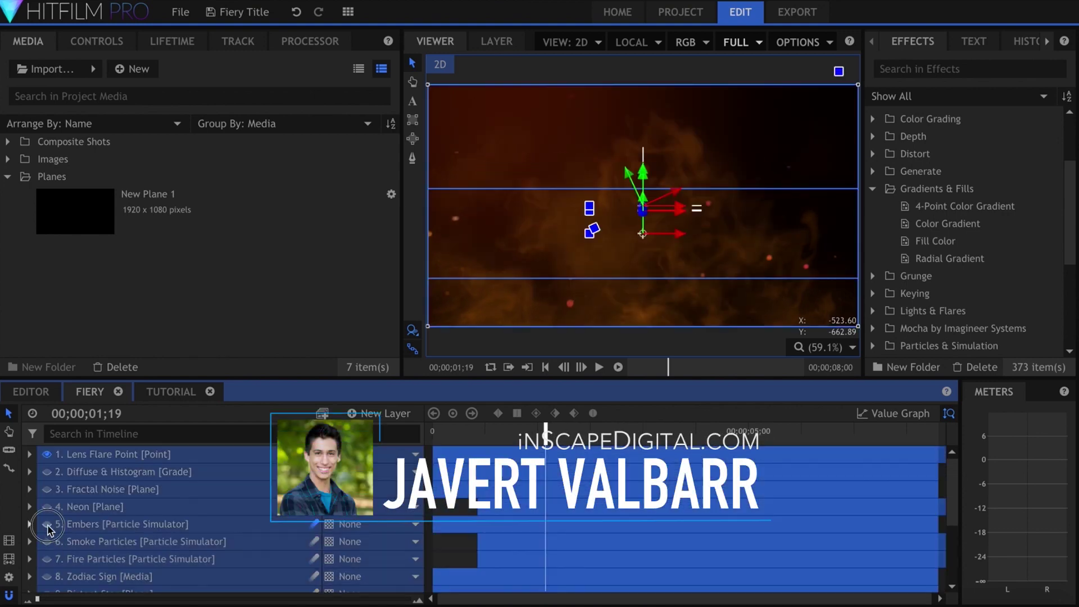
left_click(177, 392)
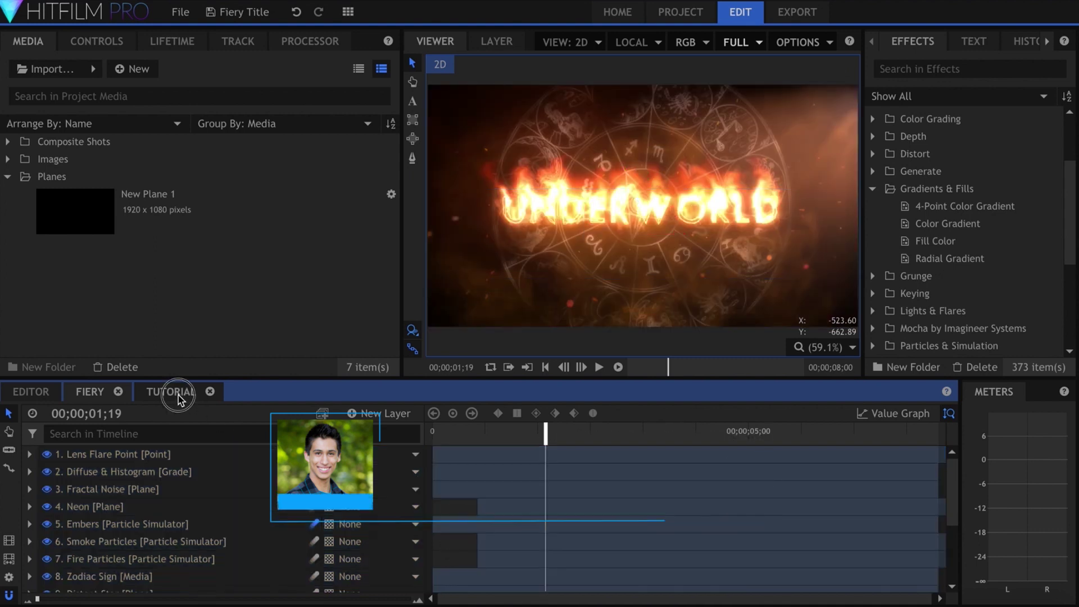
- Place New Plane 1 in the Tutorial composite and apply a Radial Gradient to it
left_click_drag(235, 227, 220, 477)
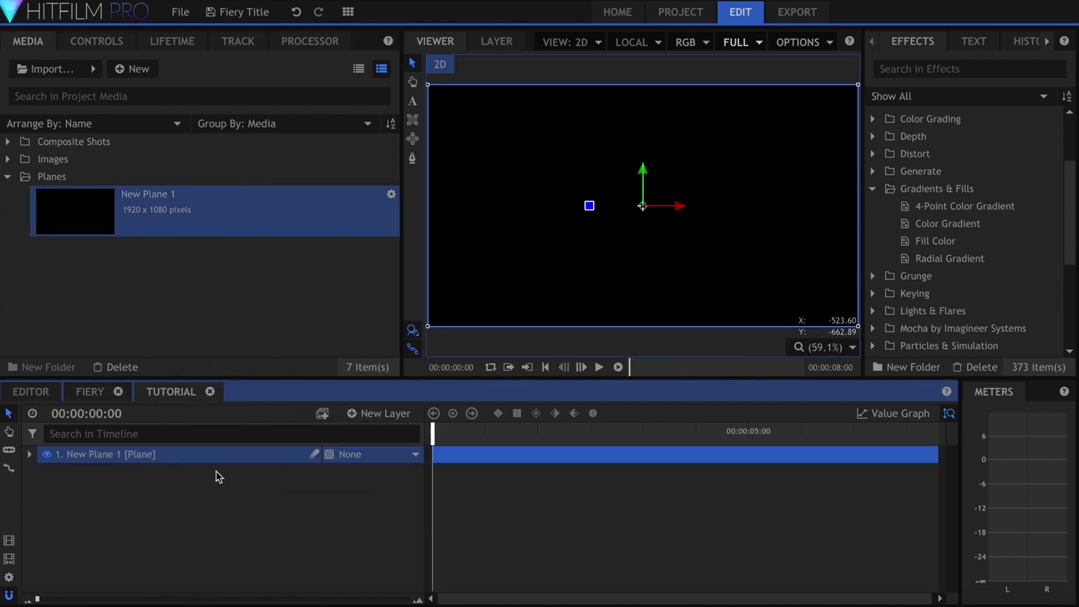
left_click_drag(949, 258, 222, 458)
left_click(98, 42)
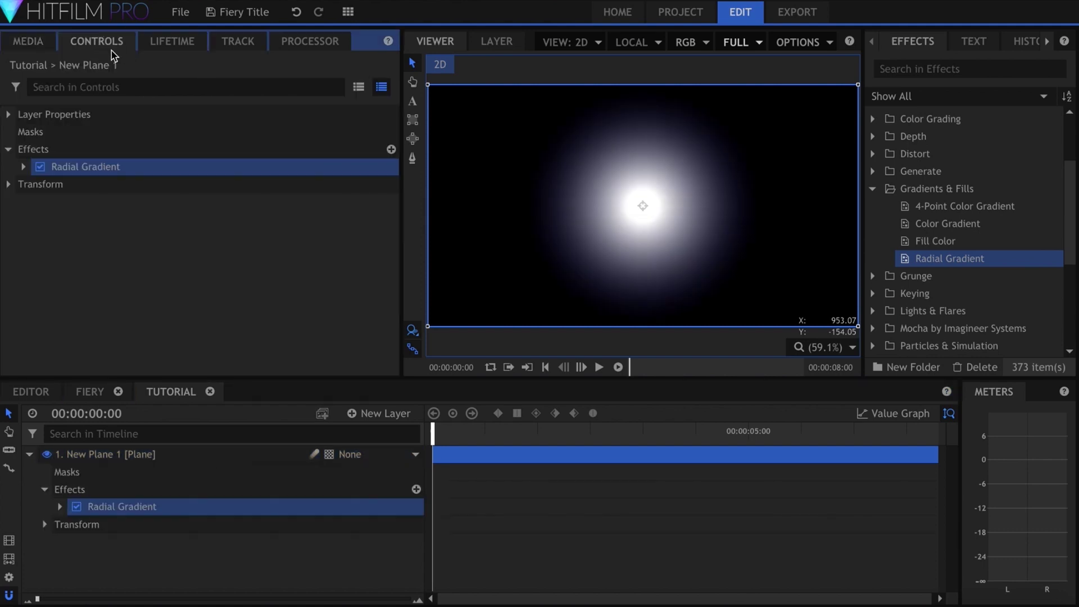
left_click(24, 167)
- Set the gradient's Outer Radius to 1400 px and outer colour opacity to 1.00
left_click(38, 236)
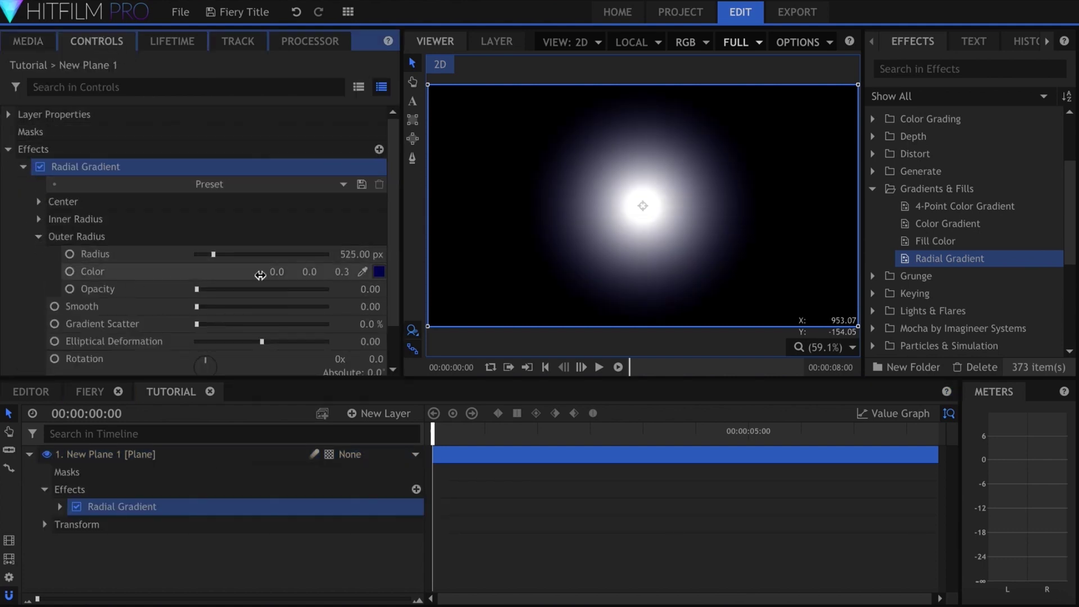
left_click(362, 255)
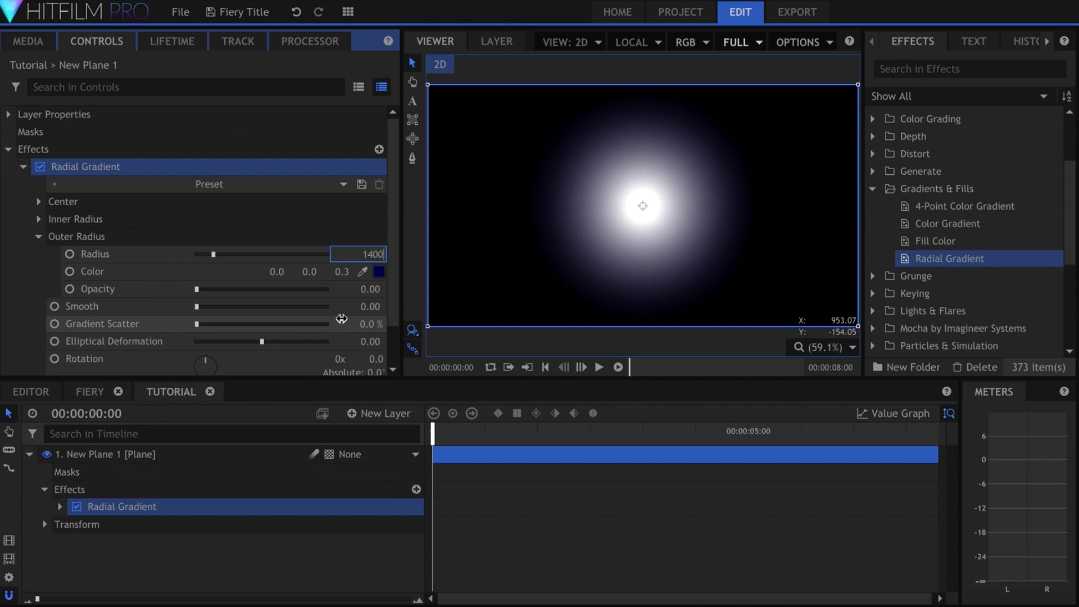
key("Return")
left_click_drag(281, 289, 327, 271)
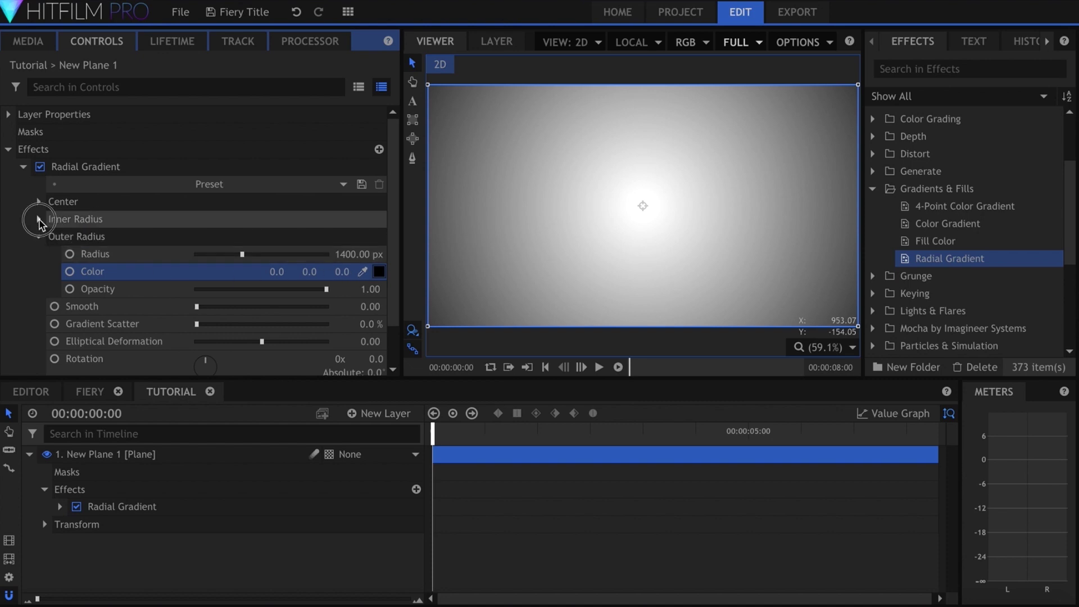
- Move the gradient centre to the top-left corner and make the inner colour dark orange
left_click(39, 218)
left_click_drag(643, 206, 493, 76)
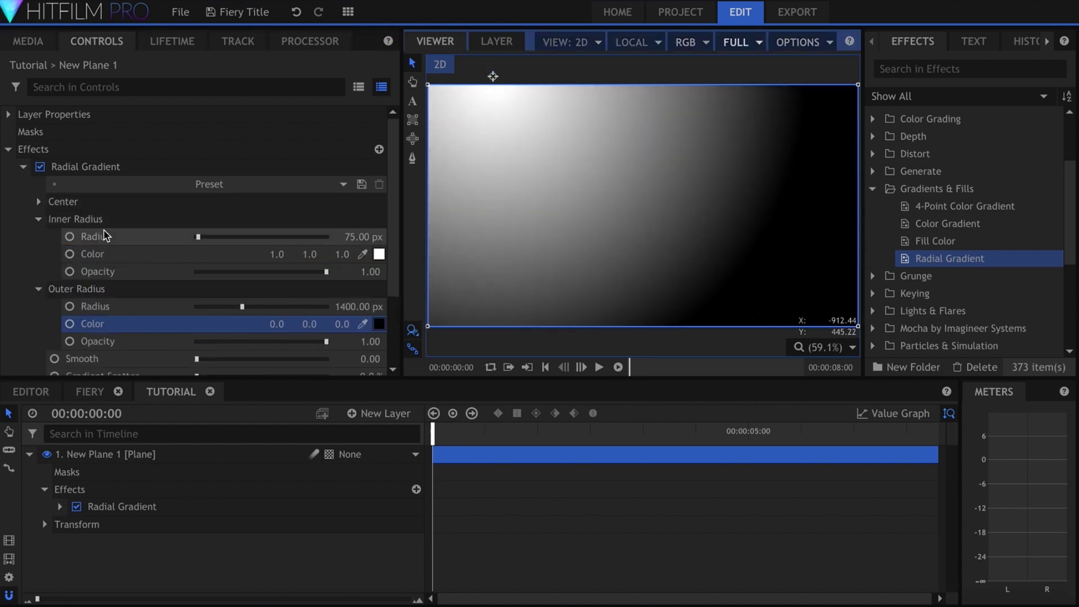
left_click(379, 256)
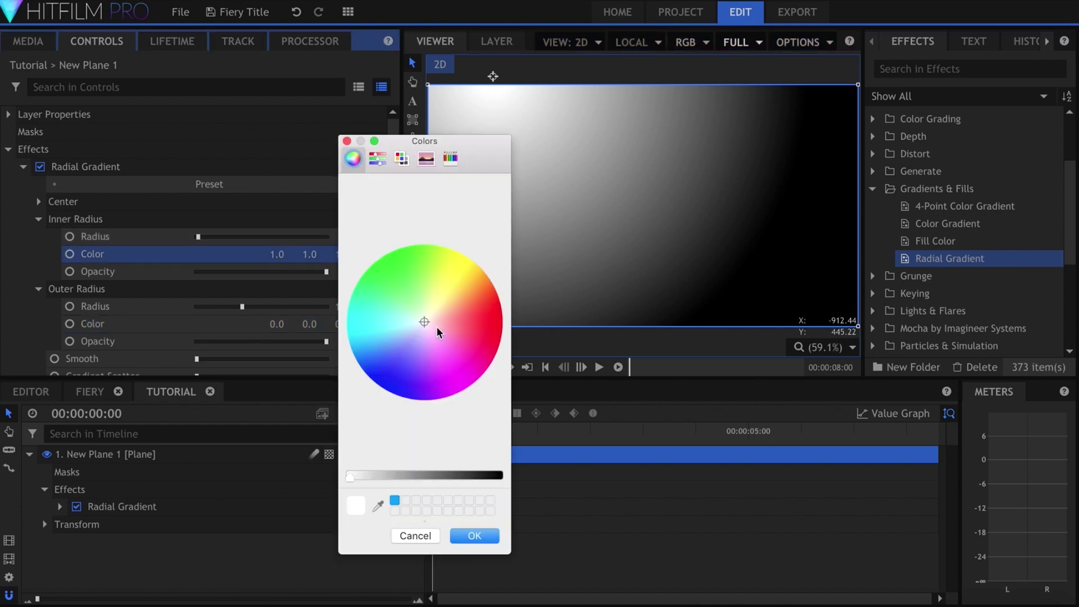
left_click(474, 303)
left_click_drag(397, 482, 412, 475)
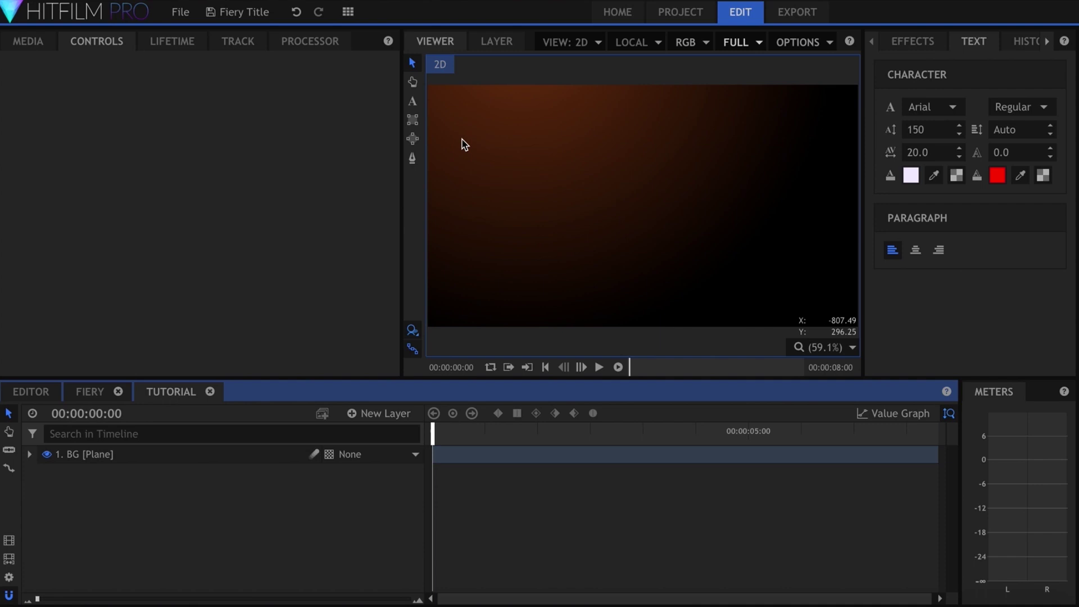
- Create a 1920x400 text layer reading 'UNDERWORLD'
left_click(464, 144)
key("Return")
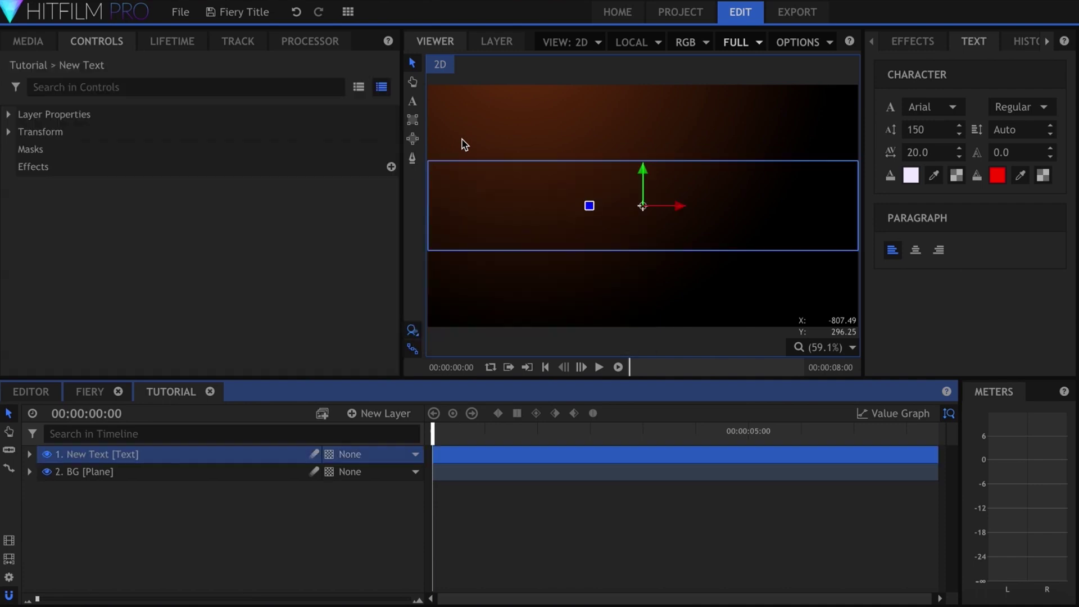
left_click(413, 102)
left_click(525, 188)
type("UNDERWORLD")
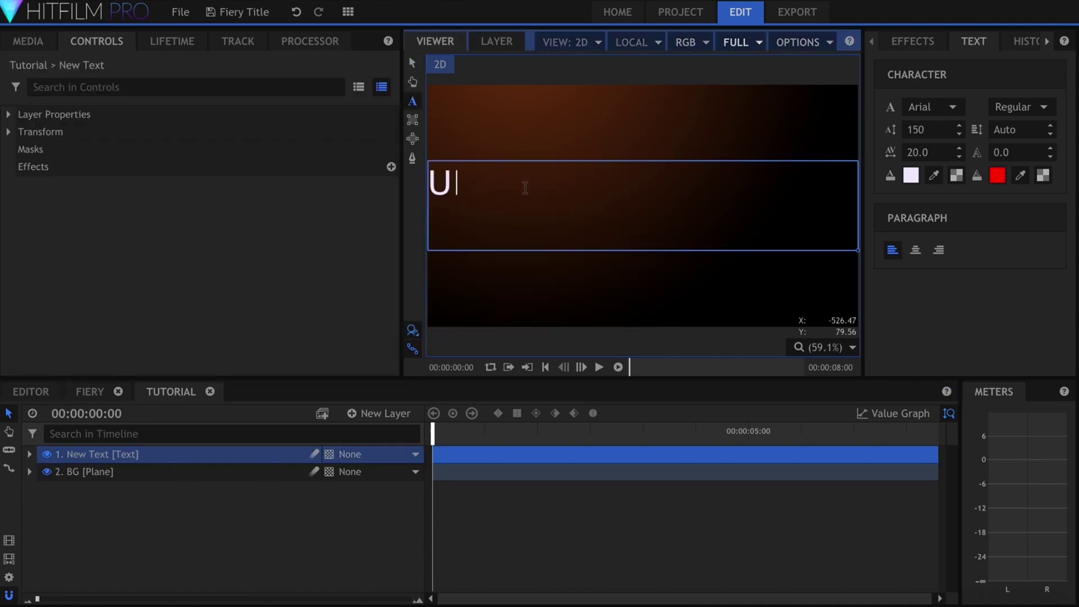
- Set the title font to Futura and centre-align it
double_click(525, 187)
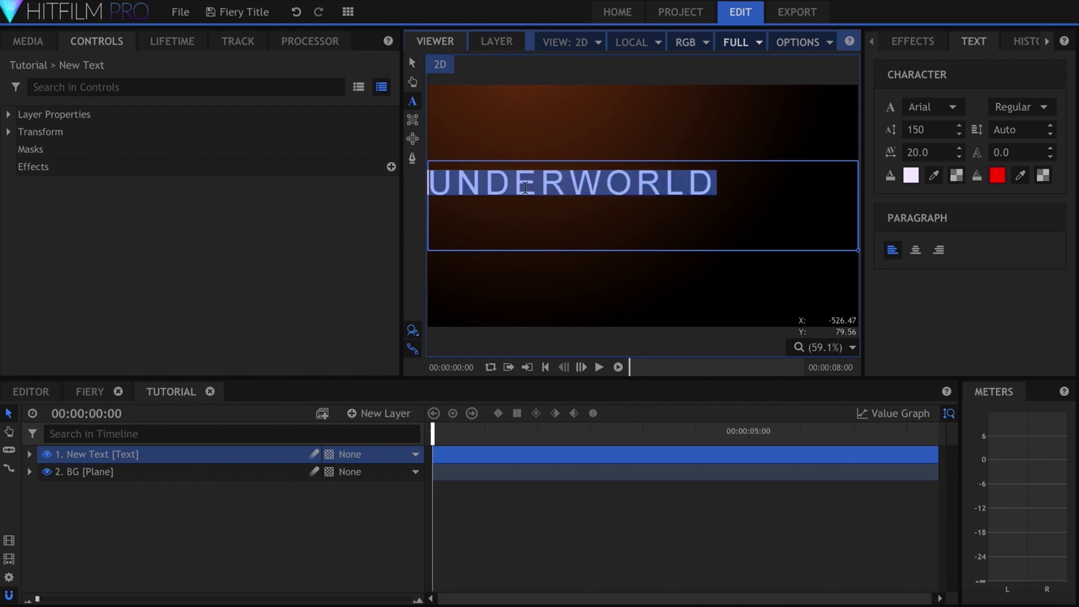
left_click(933, 108)
type("fu")
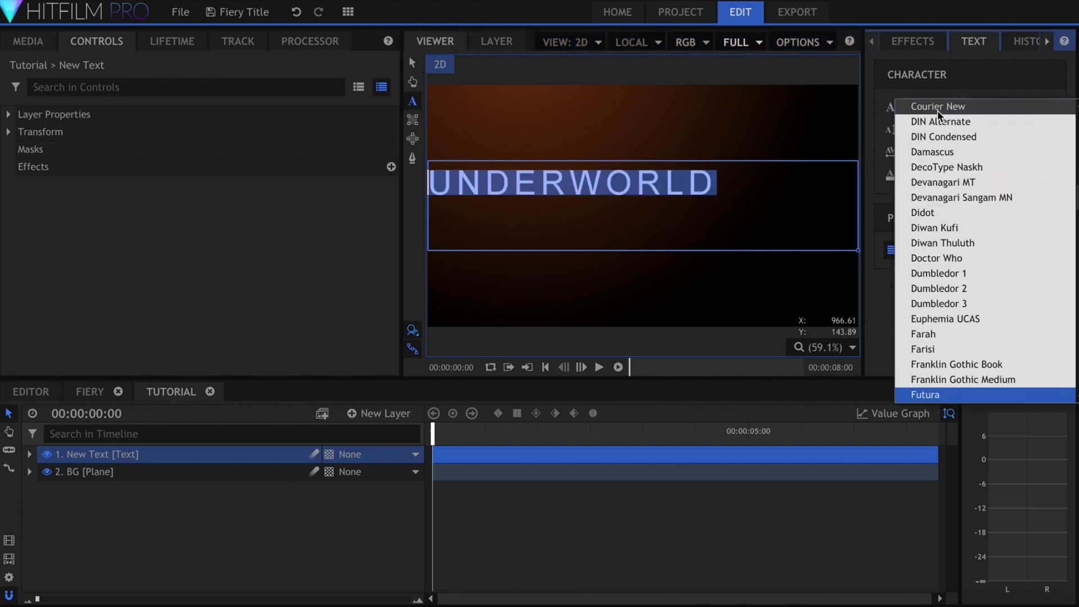
key("Down")
key("Return")
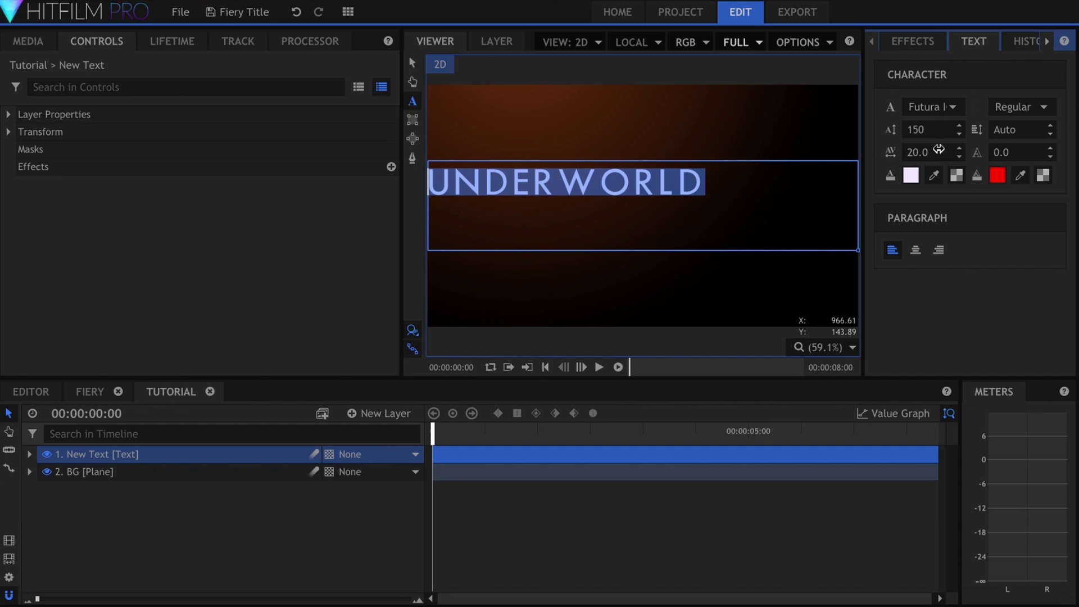
left_click(916, 250)
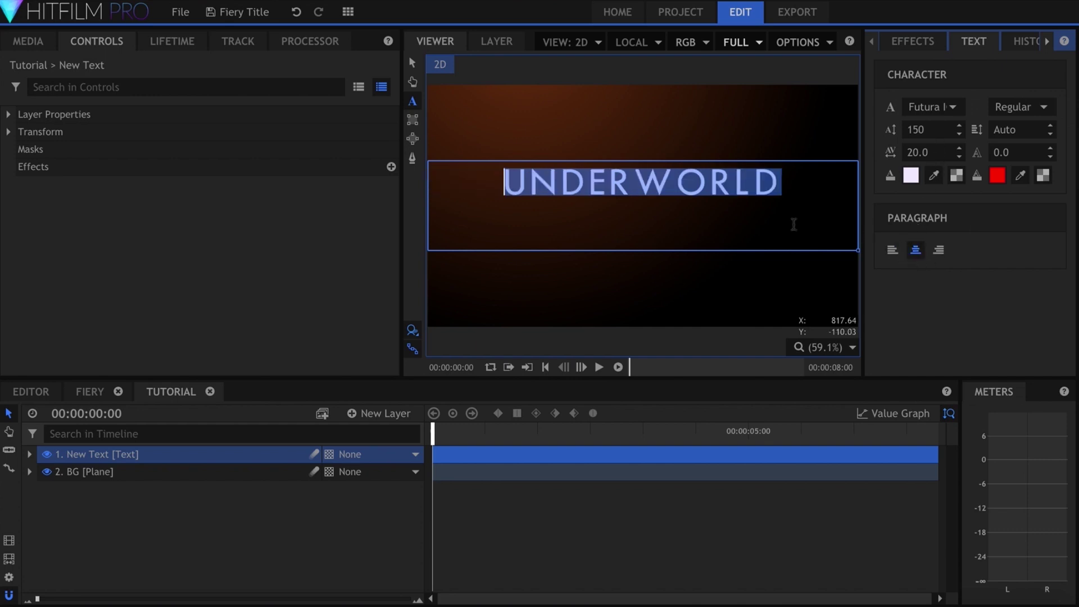
- Colour the title text dark red and duplicate the text layer
left_click(910, 177)
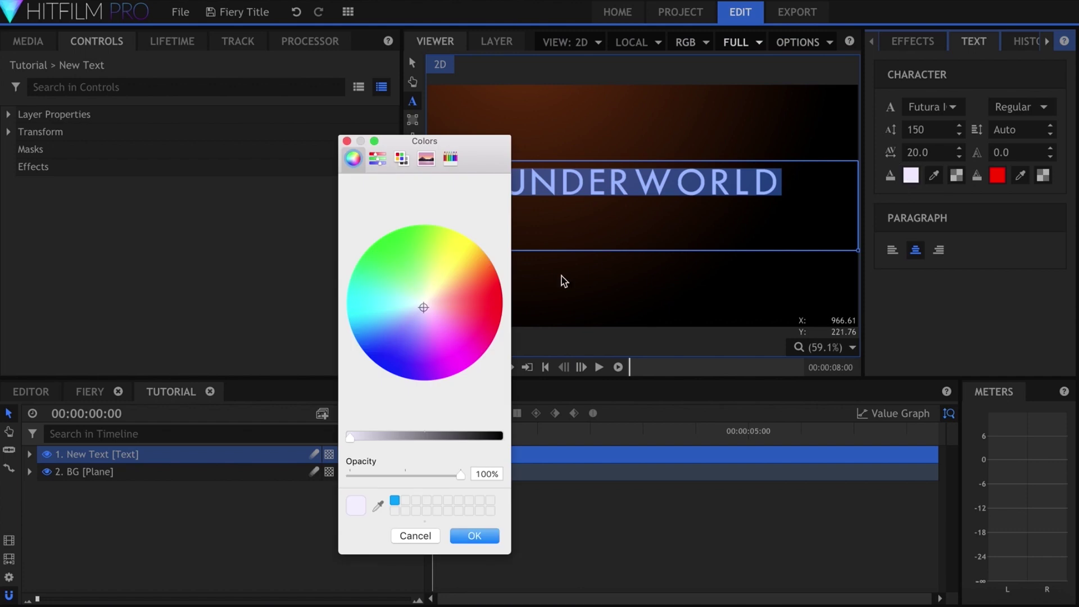
left_click(497, 303)
left_click_drag(433, 436, 430, 440)
left_click(475, 535)
left_click(413, 62)
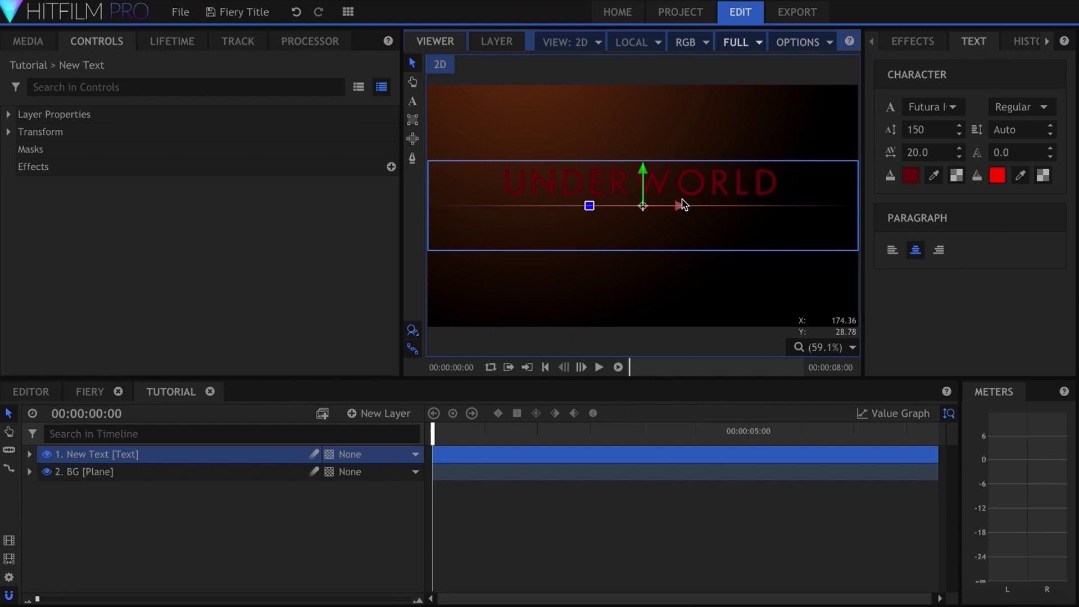
left_click(231, 461)
key("super+d")
- Apply the Fill Color and Blur effects to the top title copy layer
left_click(217, 456)
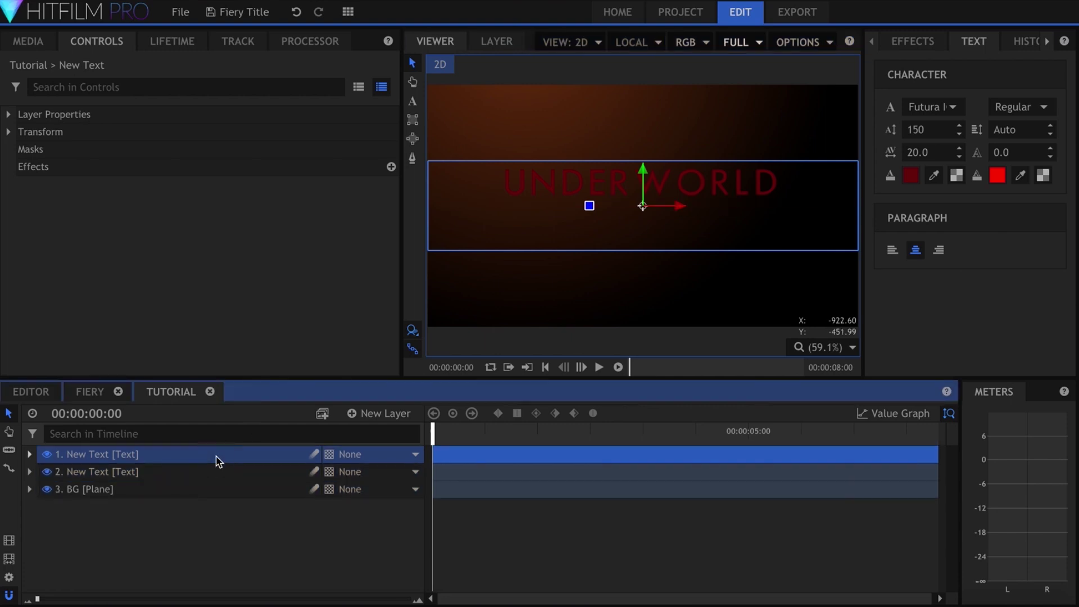
left_click(900, 35)
left_click(928, 68)
type("FILL")
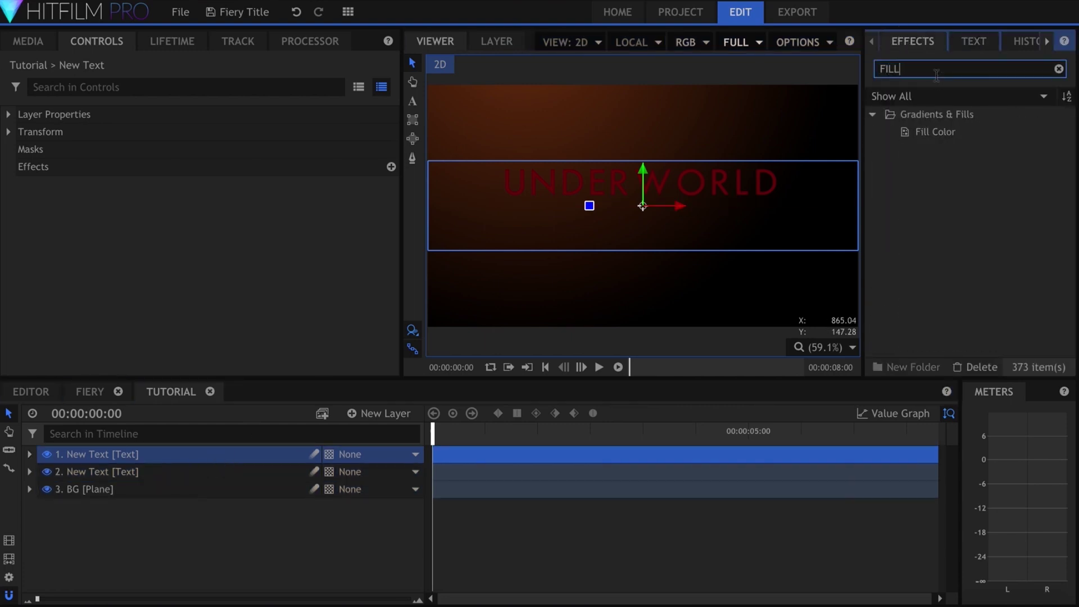
left_click_drag(936, 131, 138, 469)
double_click(912, 70)
type("blur")
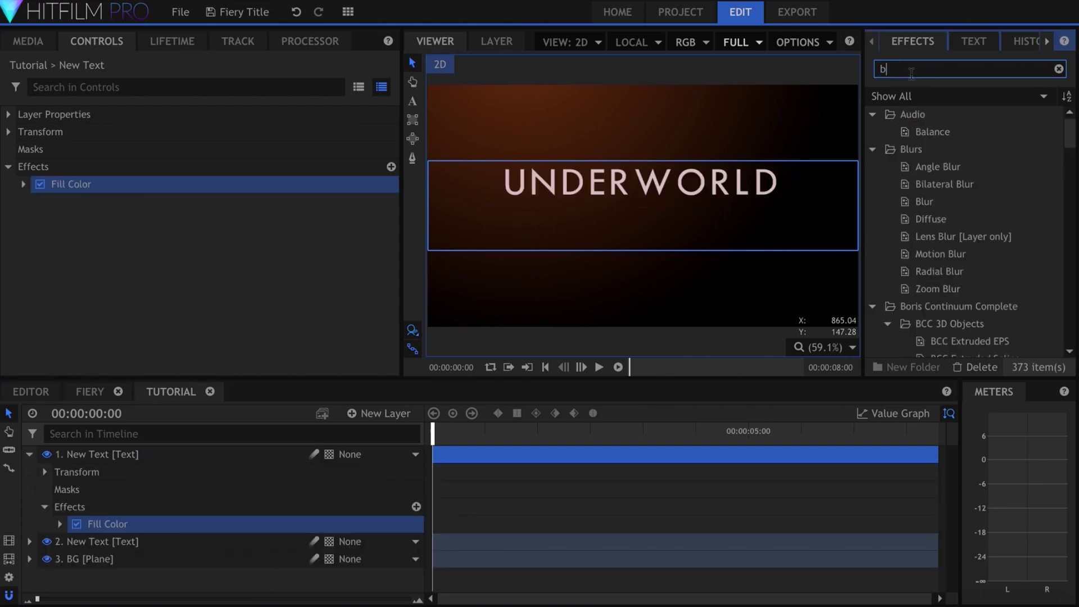
left_click_drag(925, 166, 257, 457)
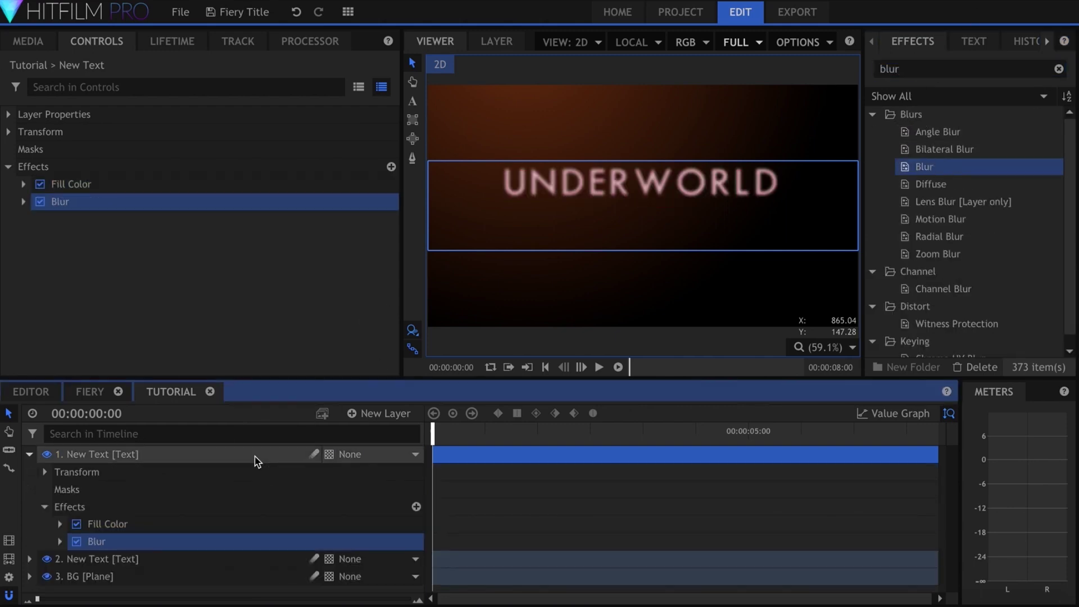
- Make the fill colour dark red and set the blur radius to 10 px
left_click(24, 184)
left_click_drag(289, 219, 339, 236)
left_click(24, 185)
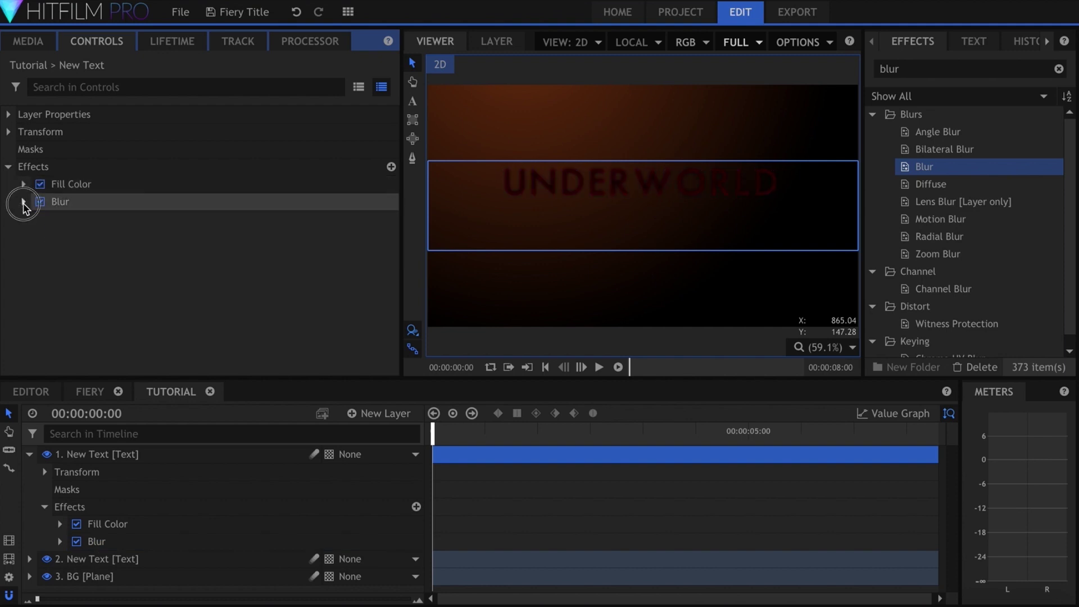
left_click(24, 202)
left_click(369, 236)
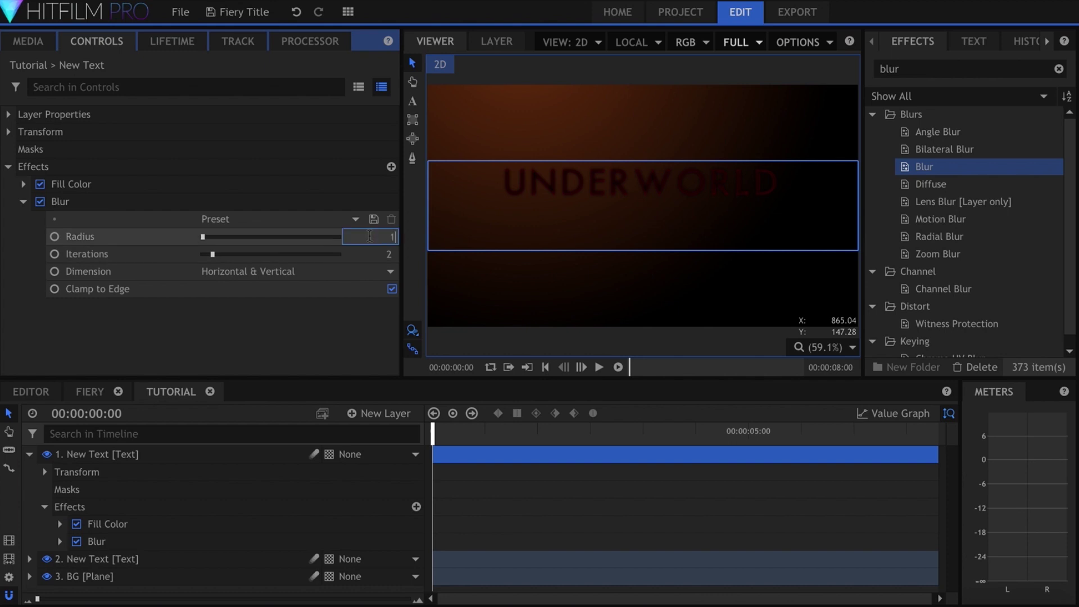
- Lower the title copy's opacity to 65% and add a black plane layer on top
left_click(9, 132)
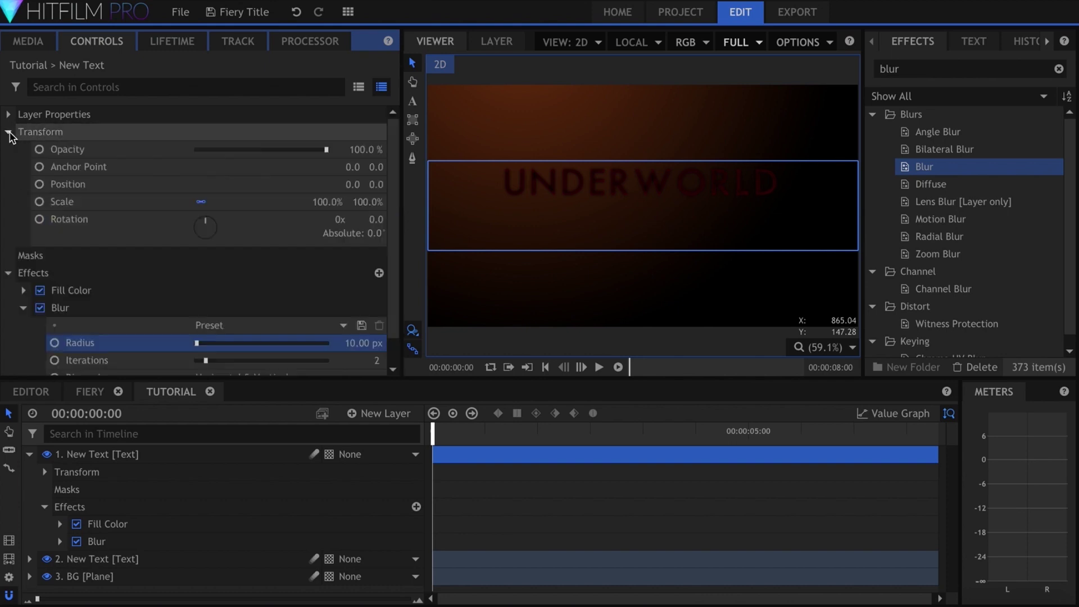
left_click_drag(368, 149, 360, 149)
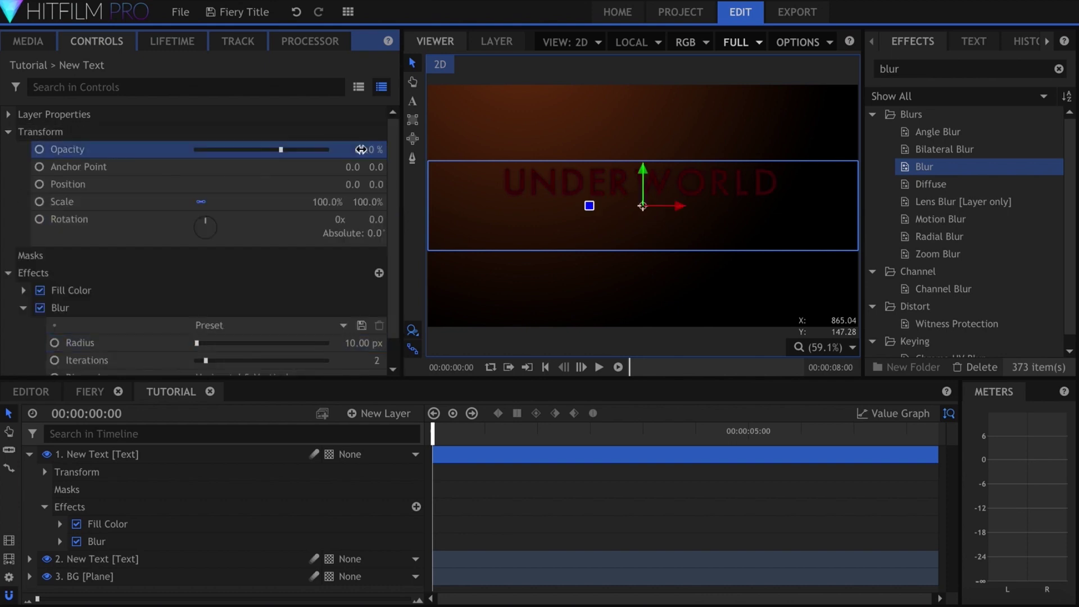
scroll(529, 174, "up", 5)
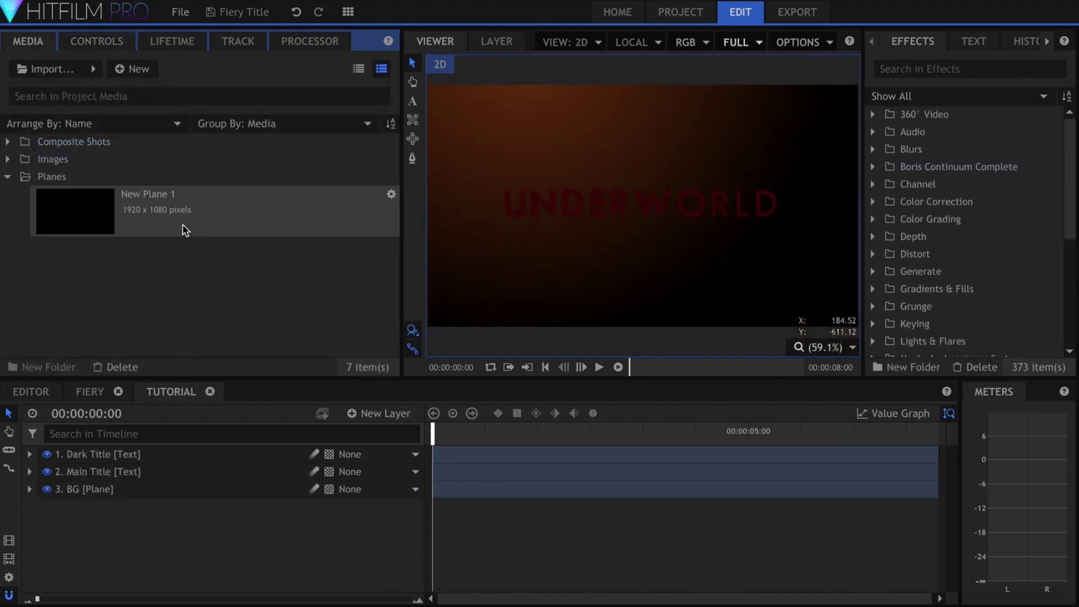
left_click_drag(184, 225, 169, 454)
double_click(168, 454)
- Name the plane 'Neon' and apply the Neon Path effect to it
type("Neon")
key("Return")
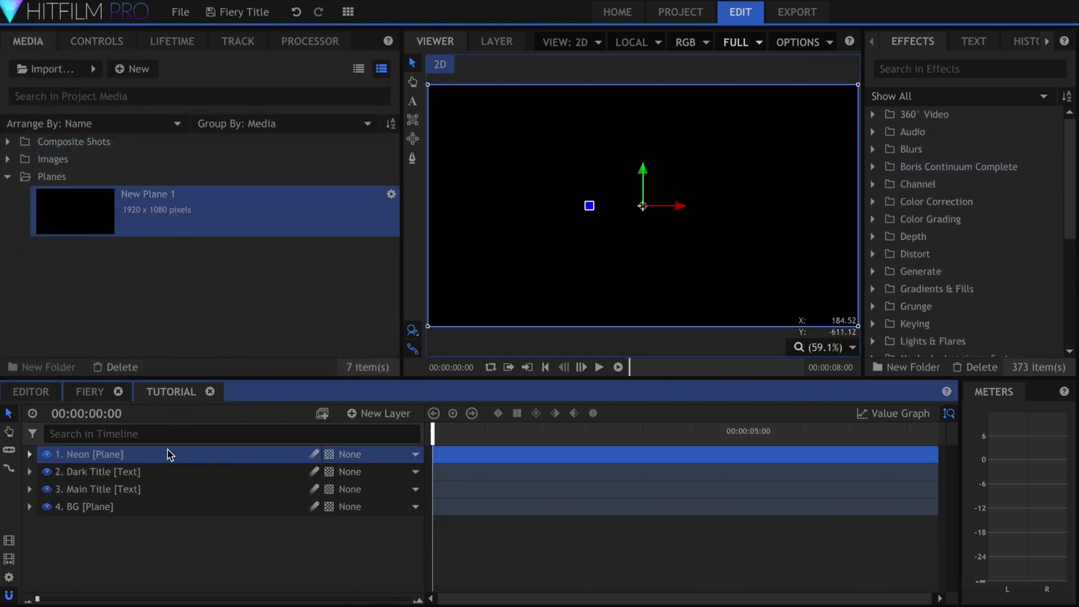
left_click(989, 67)
type("neon")
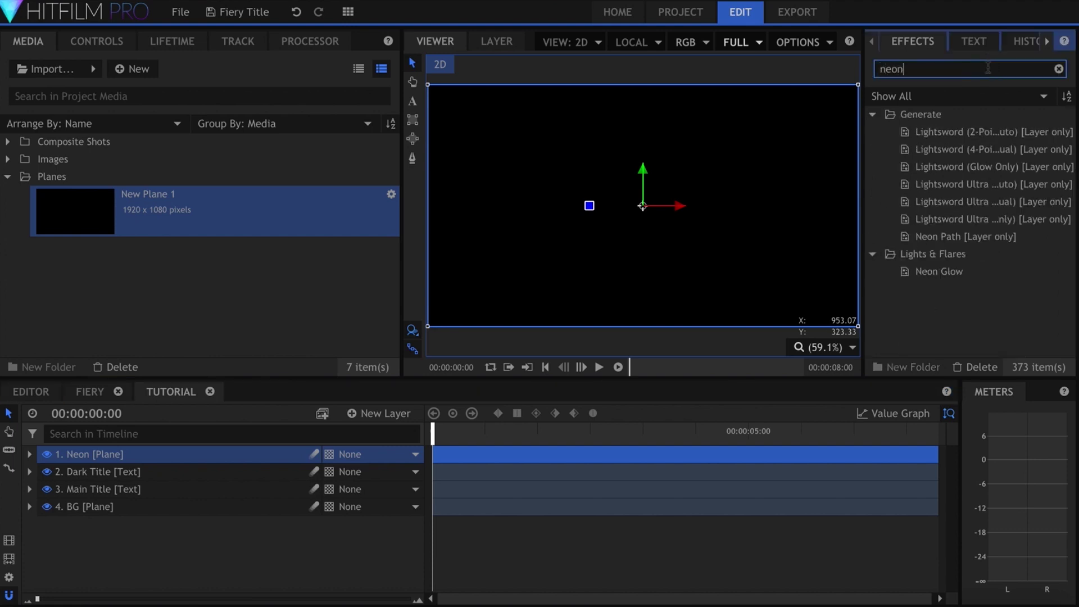
left_click_drag(956, 236, 242, 454)
- Set the Neon Path to follow text from the Main Title layer
left_click(118, 51)
left_click(23, 167)
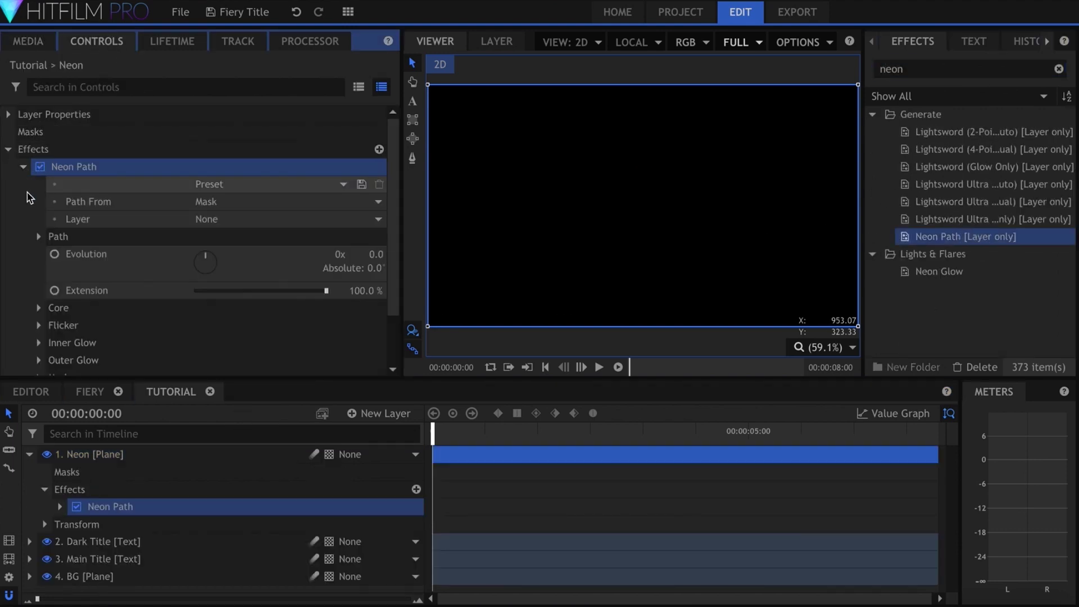
left_click(239, 204)
left_click(242, 222)
left_click(241, 219)
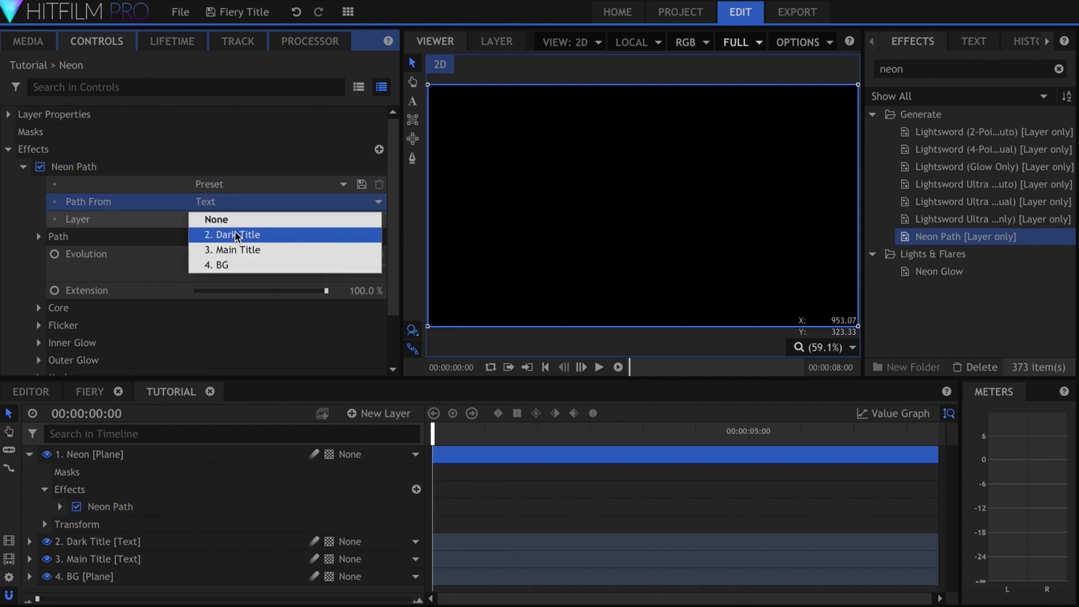
left_click(241, 245)
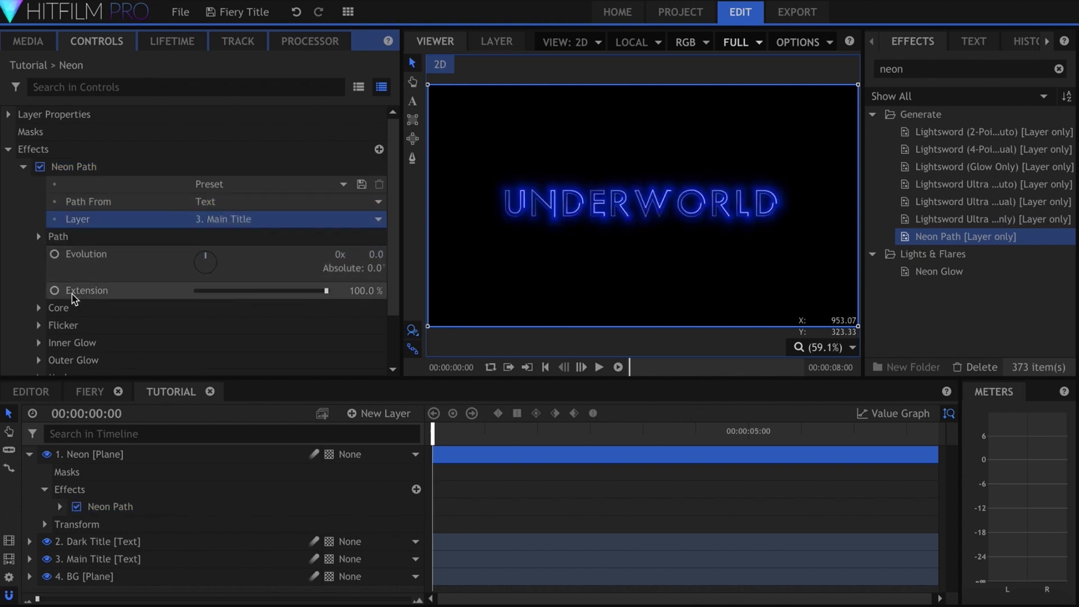
- Set the neon path width to 3 px and the core colour to orange
left_click(38, 307)
scroll(56, 253, "down", 3)
left_click(38, 186)
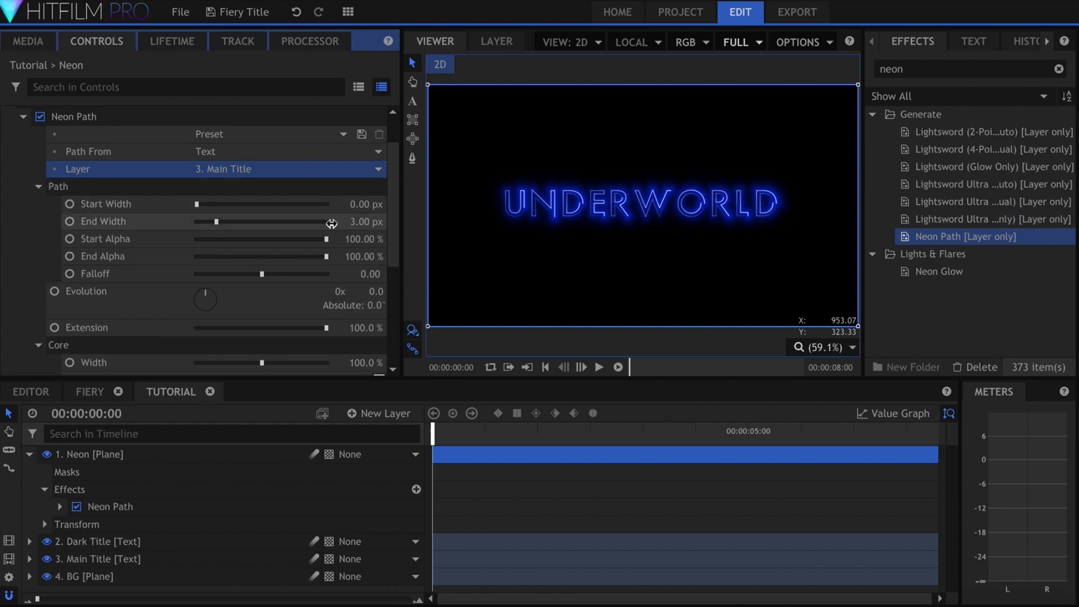
left_click(360, 205)
scroll(360, 204, "down", 3)
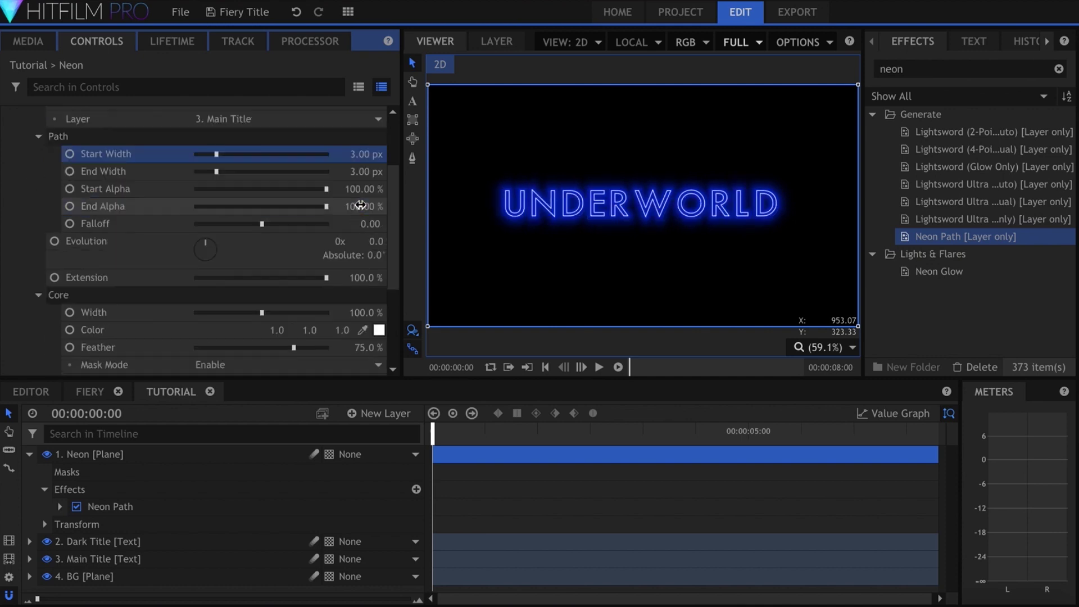
scroll(371, 281, "down", 3)
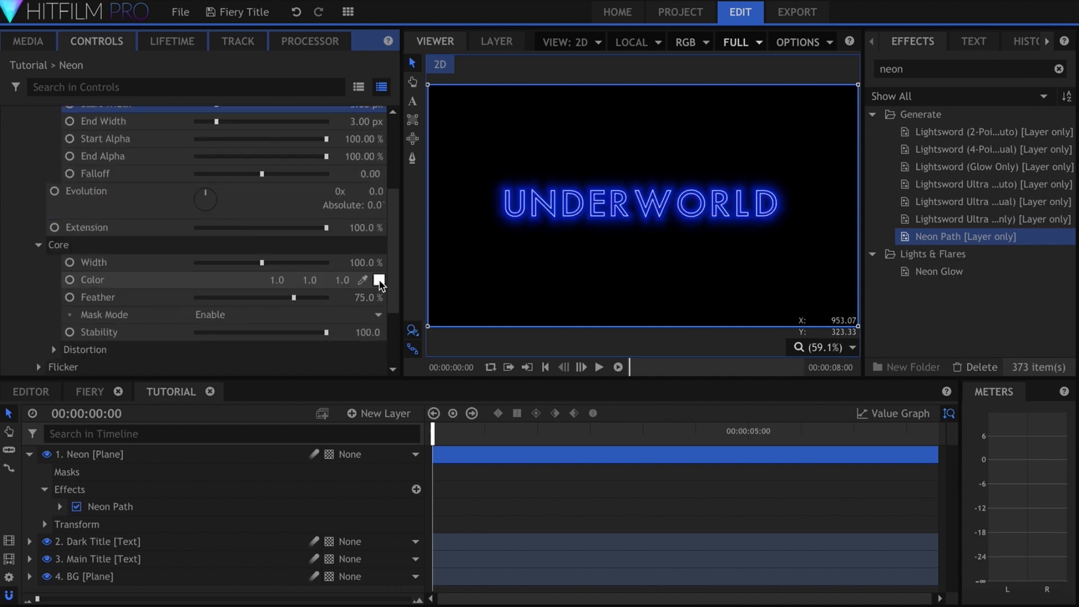
left_click(379, 280)
left_click_drag(454, 316, 493, 281)
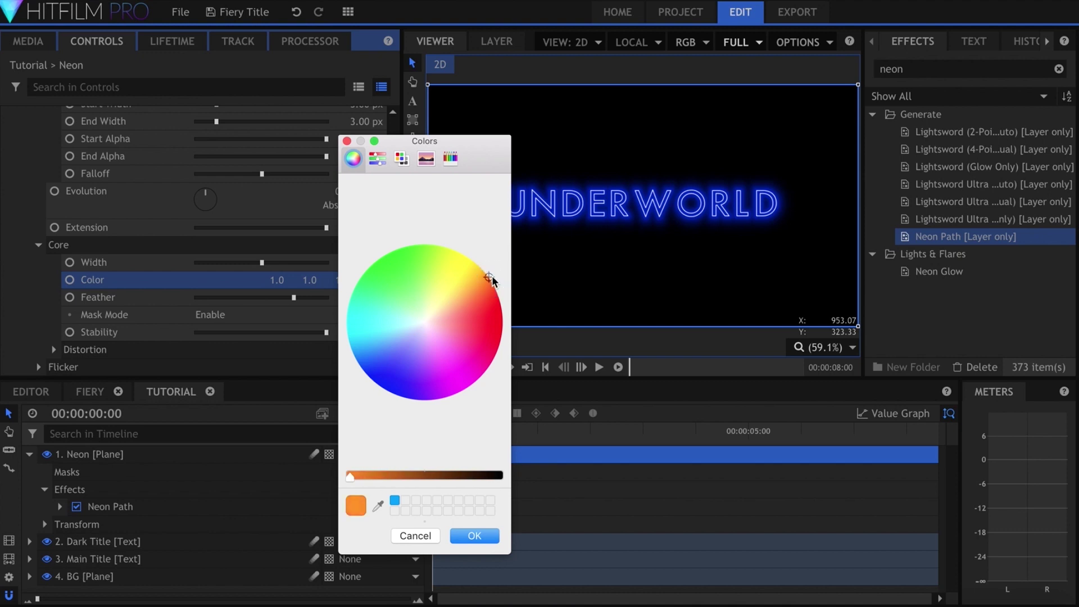
left_click(475, 535)
- Distort the neon outline by about 50 px and widen its glow radius
scroll(224, 248, "down", 4)
left_click(38, 279)
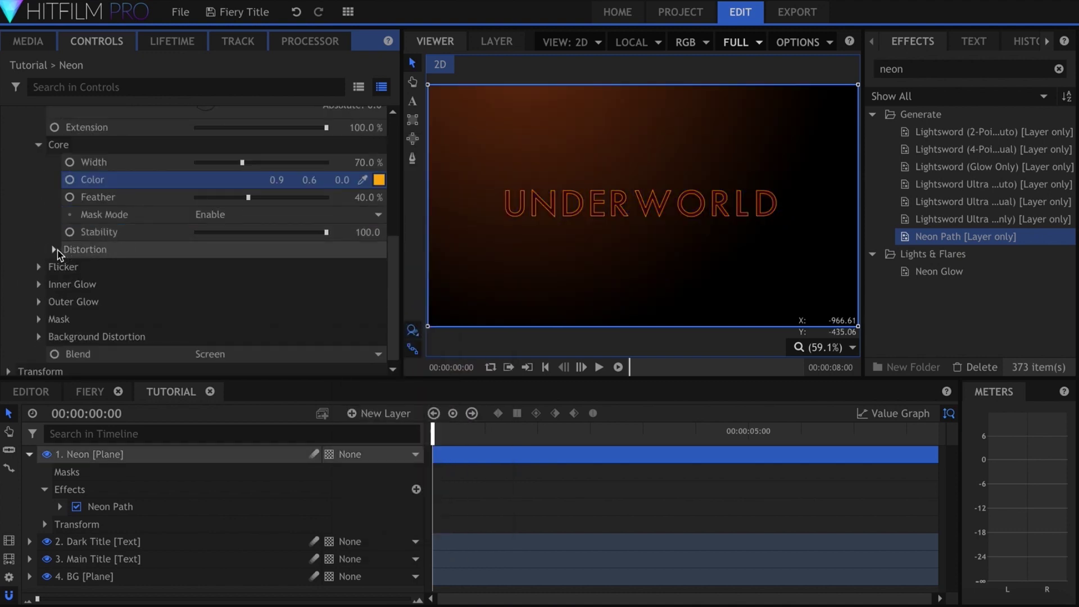
left_click(54, 249)
left_click_drag(219, 272, 225, 267)
scroll(516, 222, "up", 3)
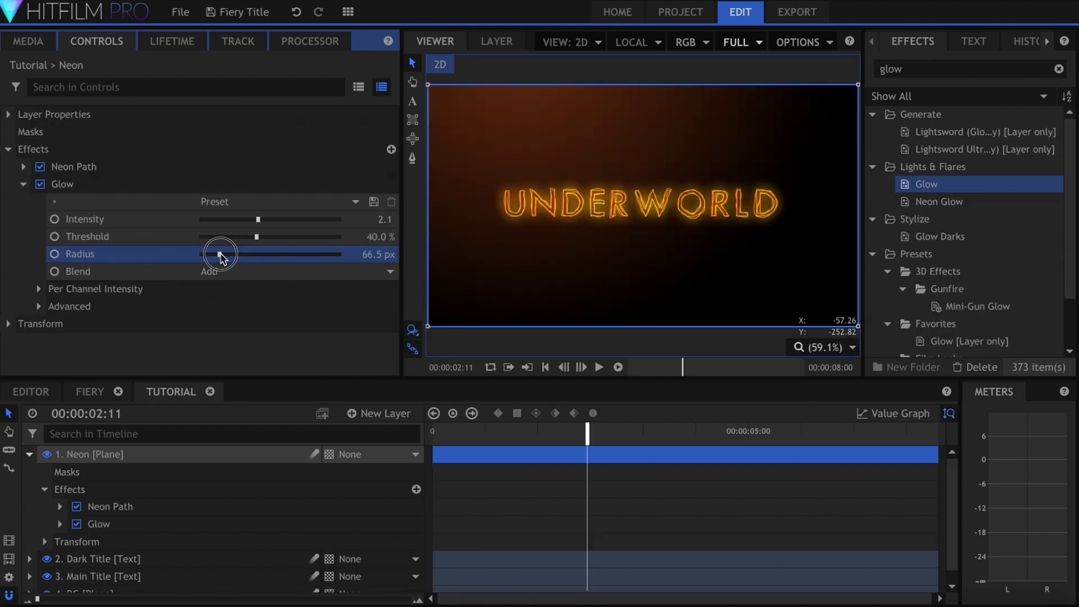
left_click_drag(219, 250, 240, 225)
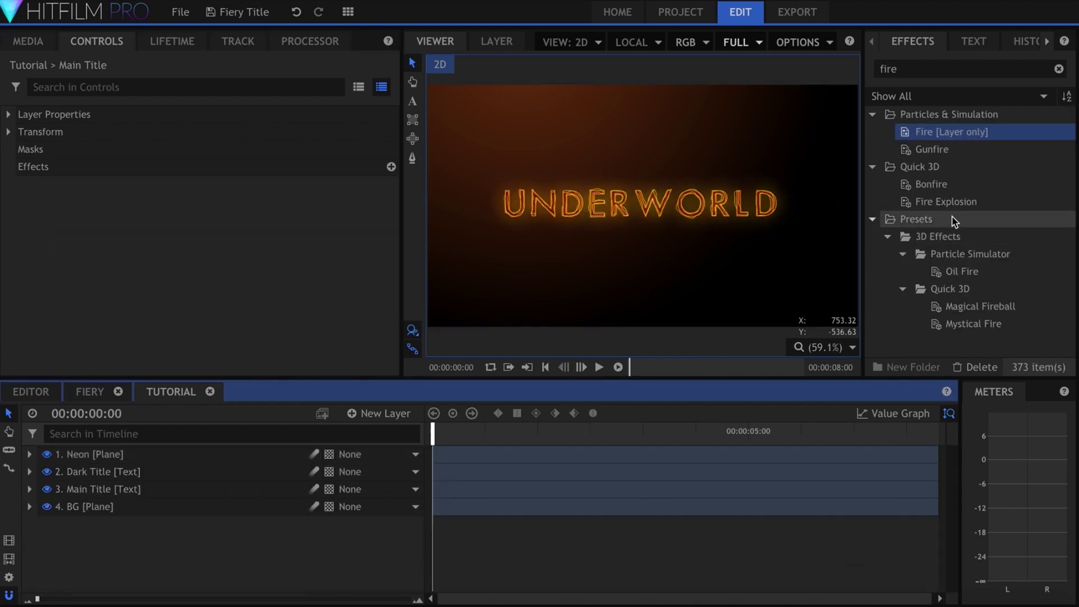
- Apply Fire to the Main Title, with Flammable end 125 and Source Scale 2
left_click_drag(945, 132, 134, 489)
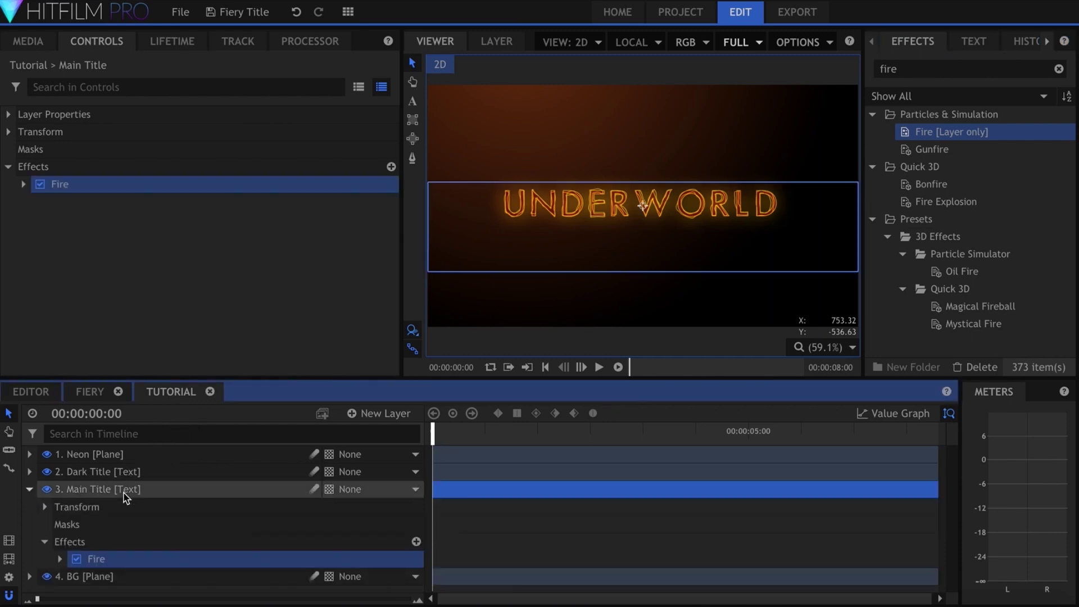
left_click(23, 184)
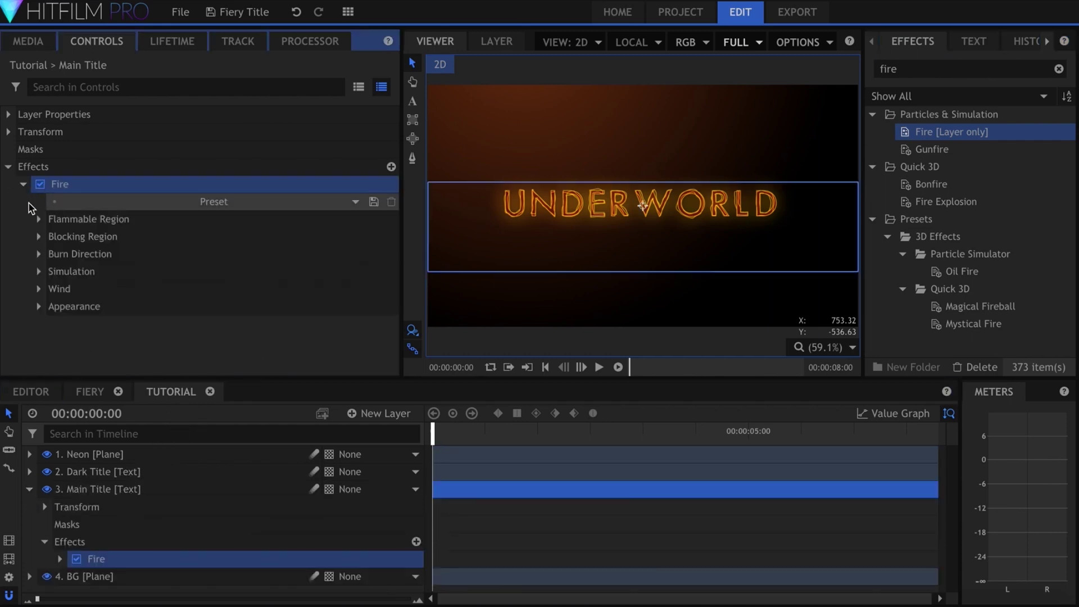
left_click(38, 277)
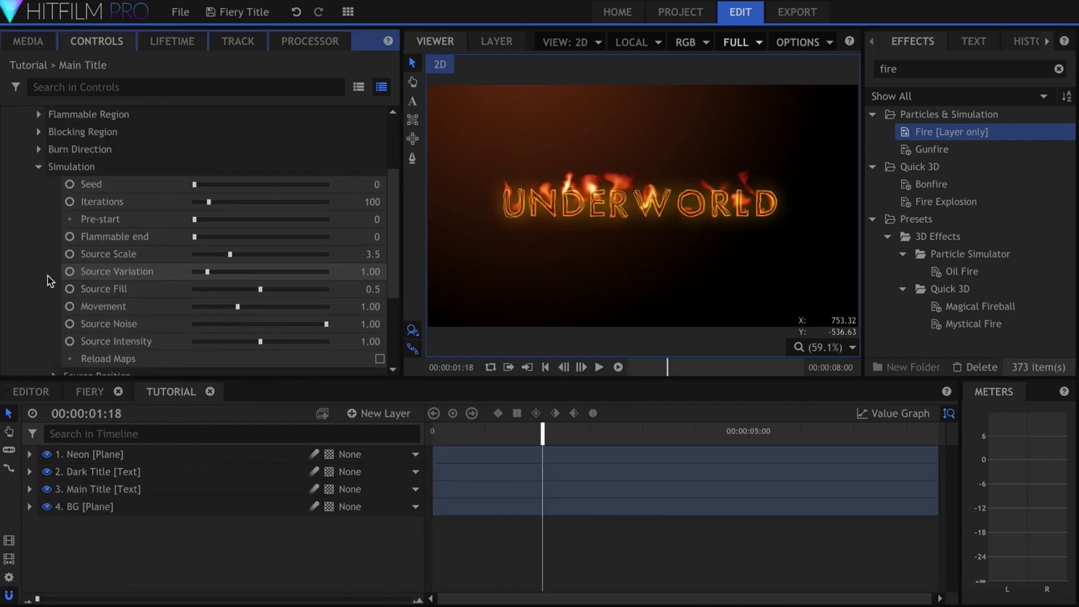
left_click(374, 236)
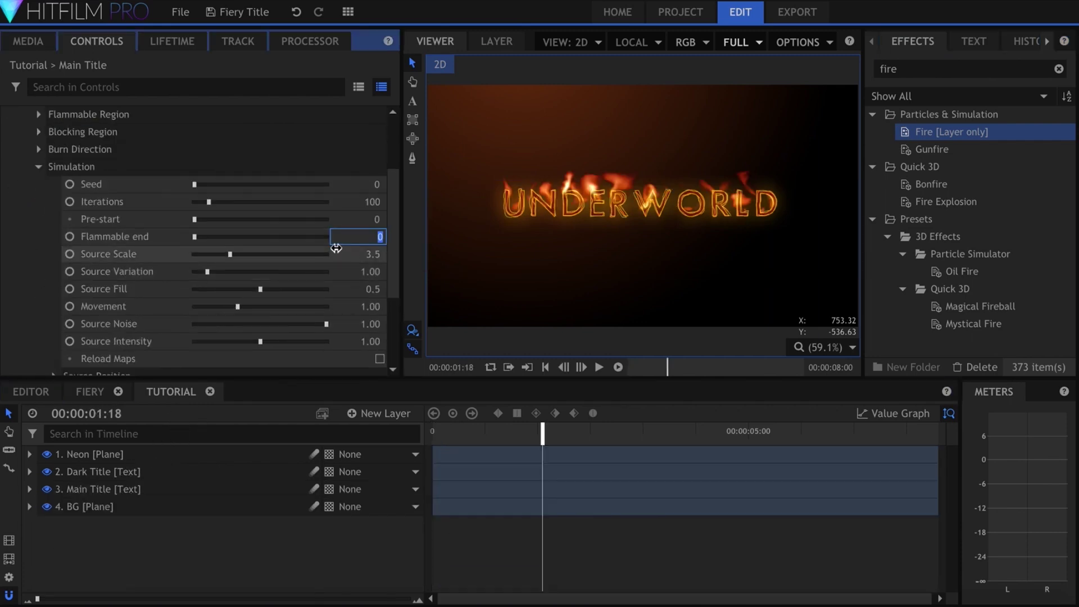
left_click(367, 255)
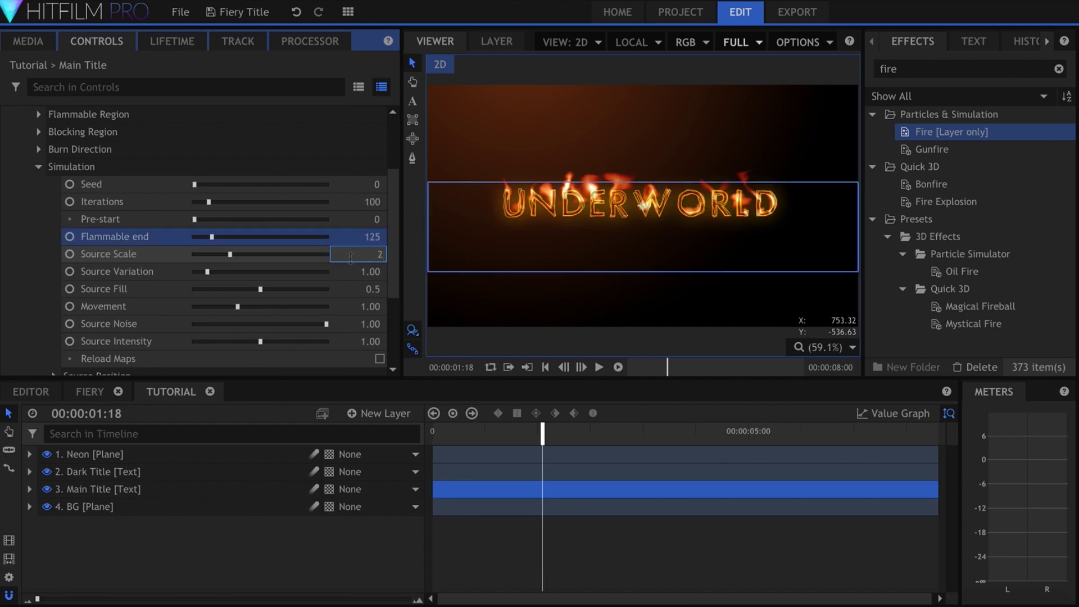
key("Tab")
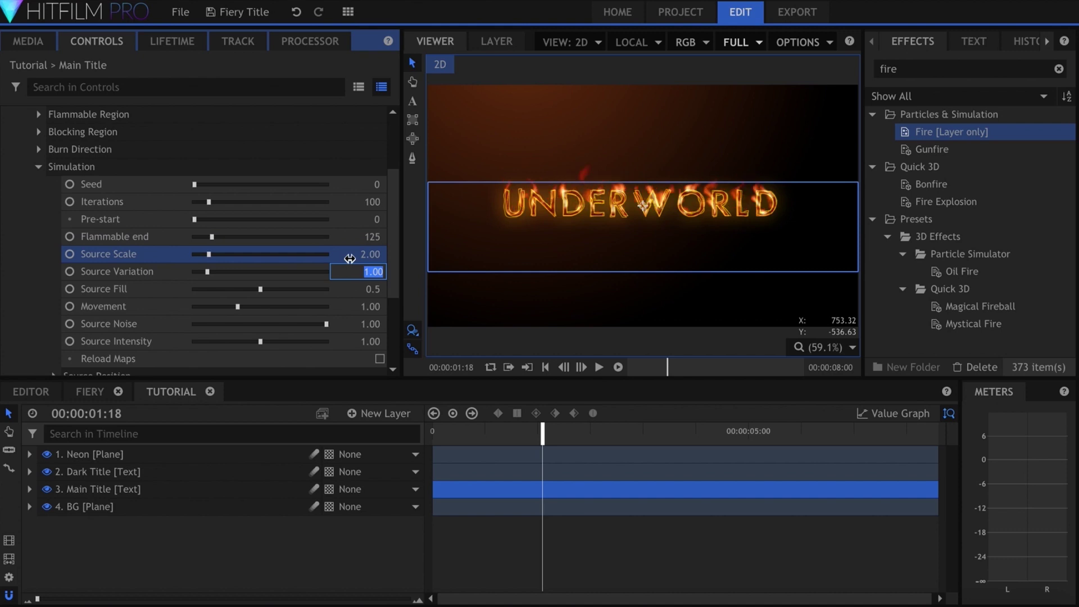
- Set the fire's Source Variation to 3, Source Fill 0.6 and Source Noise 0.8
key("Tab")
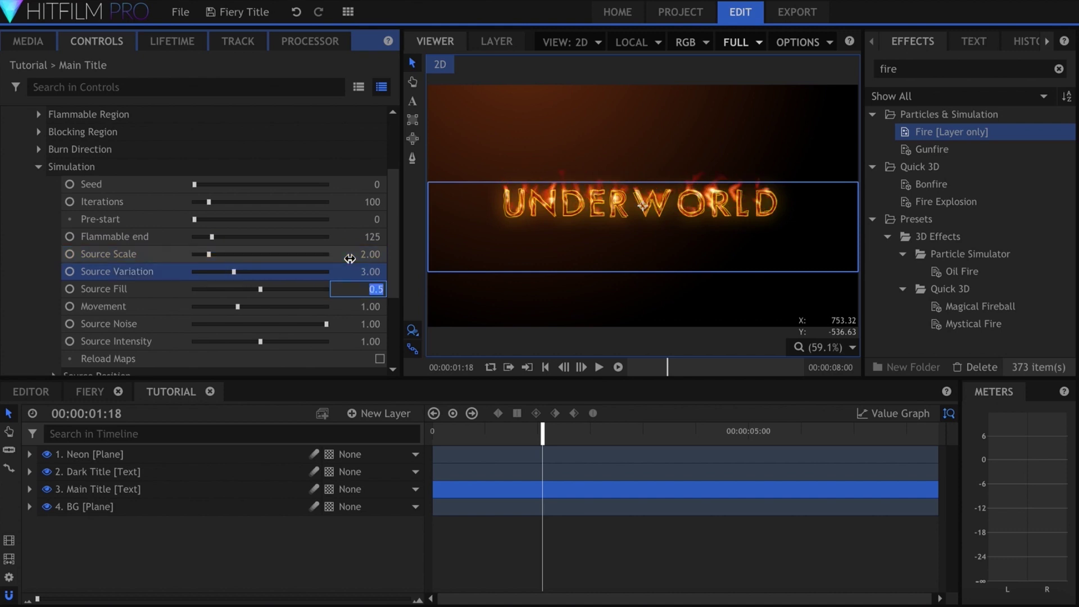
type(".6")
key("Return")
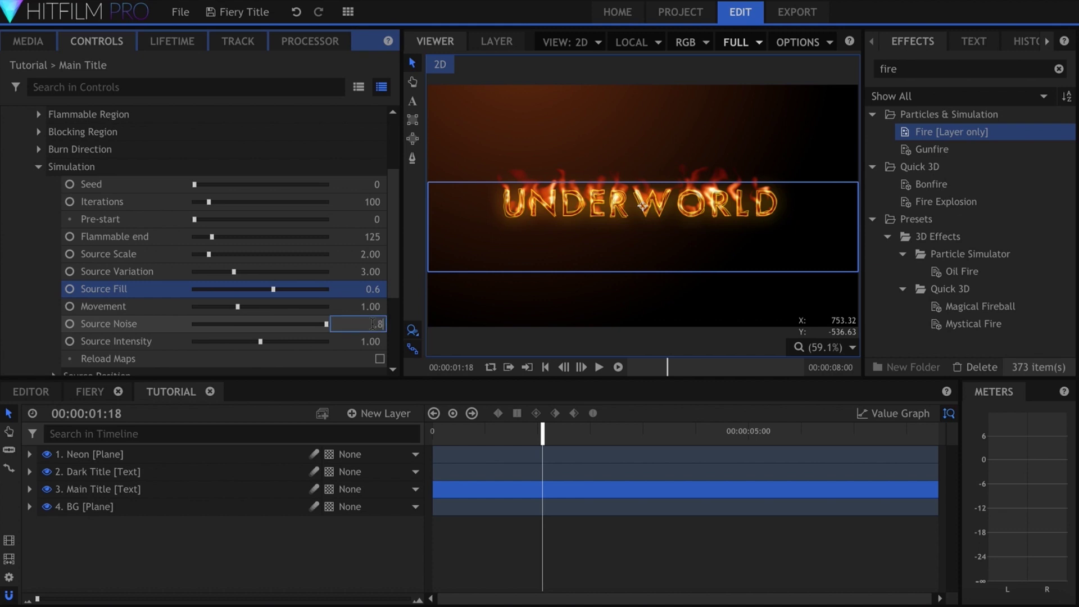
left_click(340, 323)
type(".8")
key("Return")
- Set the fire's High Temperature to 1.1 and Low Temperature to 0.1
scroll(318, 236, "down", 3)
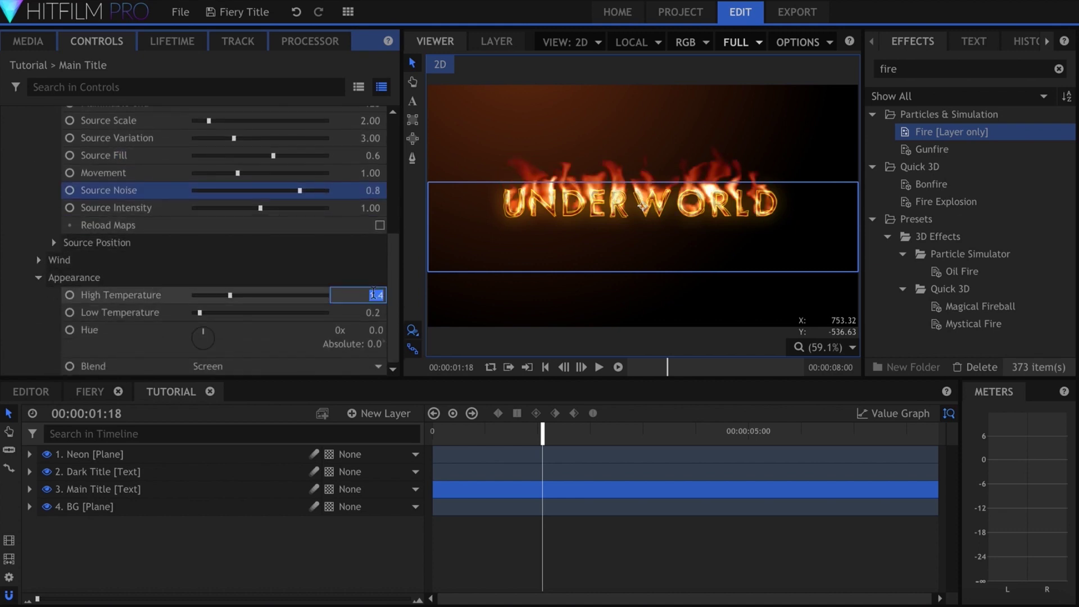
type("1")
key("Tab")
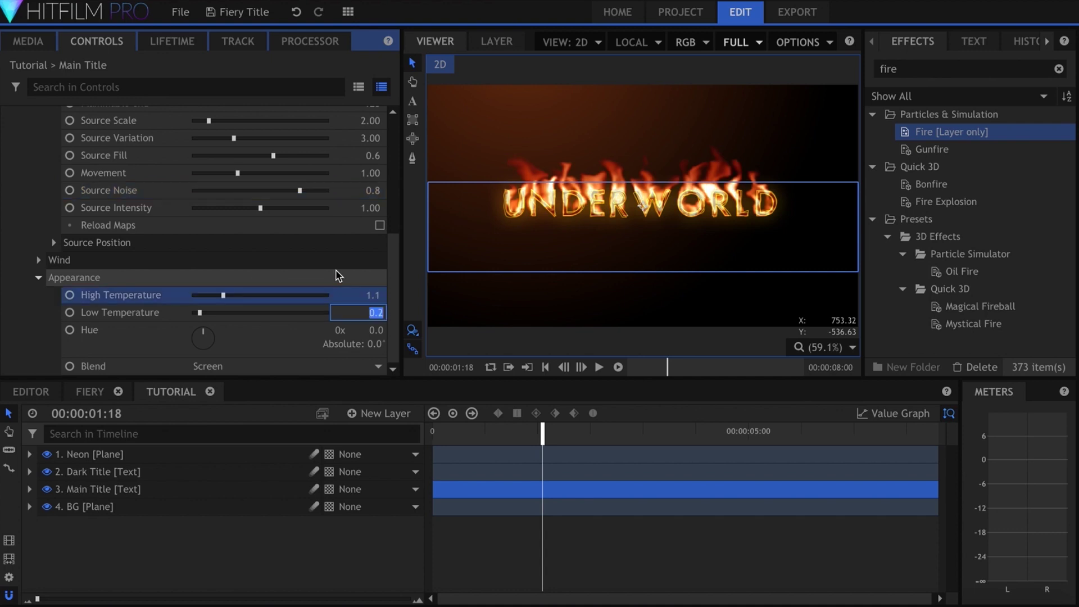
type(".1")
key("Return")
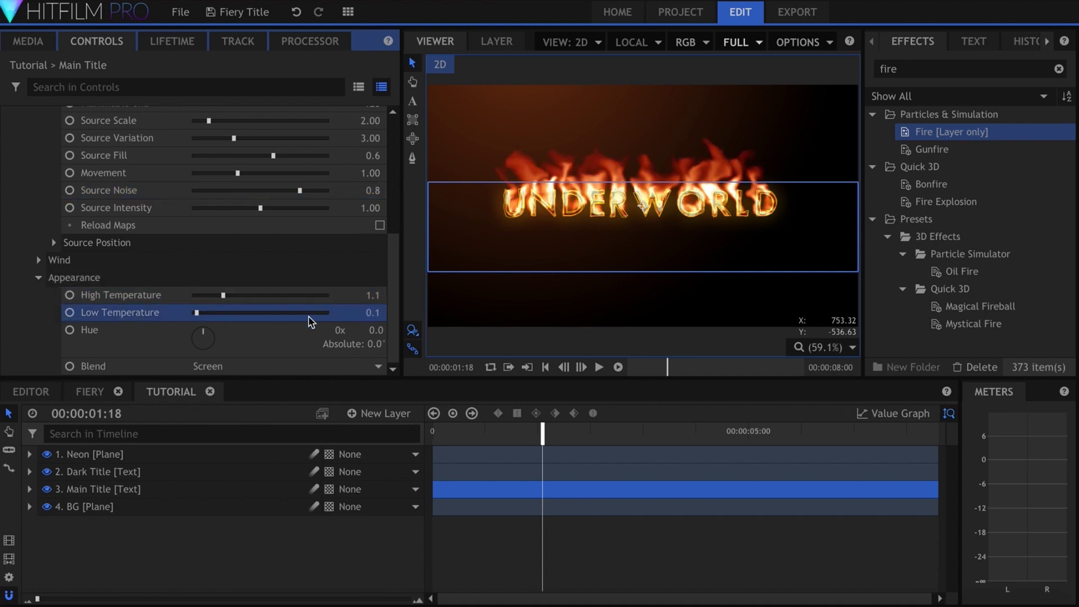
- Set the fire's Blend mode to Add
left_click(306, 365)
left_click(298, 330)
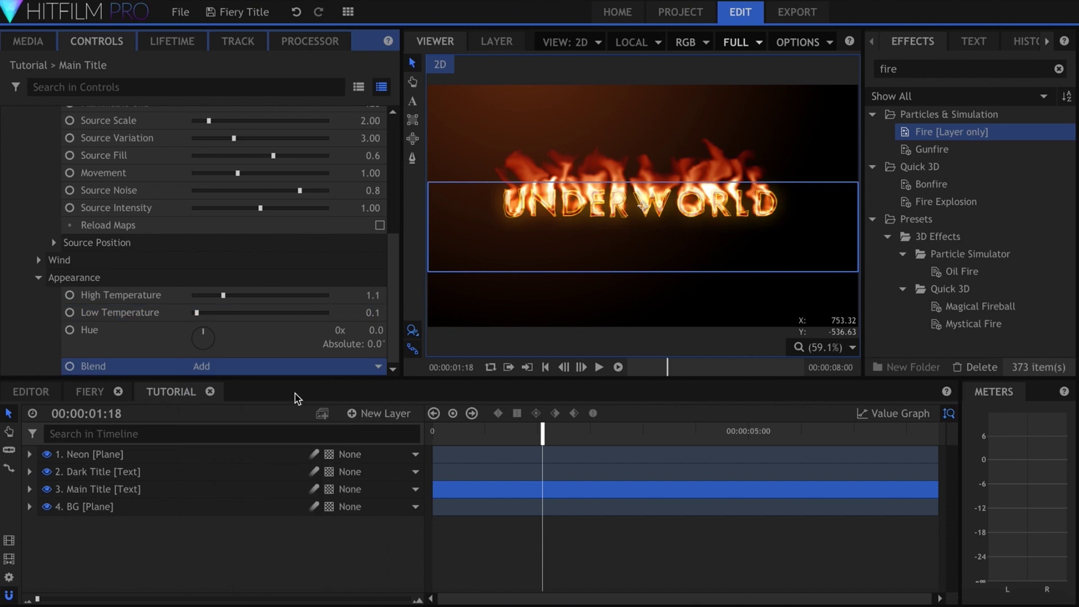
scroll(220, 329, "up", 3)
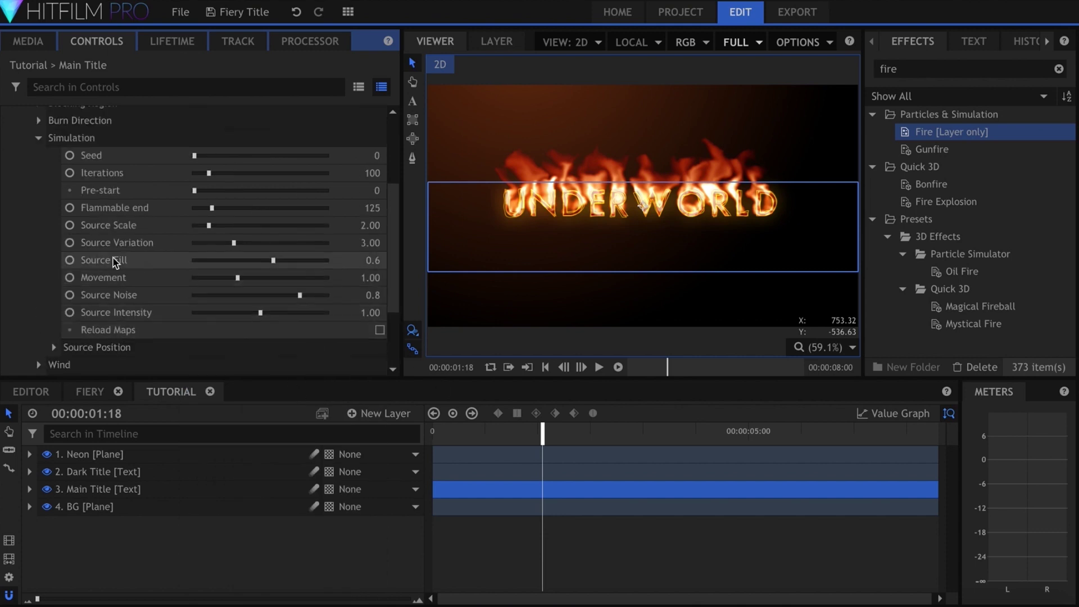
- Preview the flames, drag Source Fill down, and return to 00:00:01:22
left_click(75, 263)
key("space")
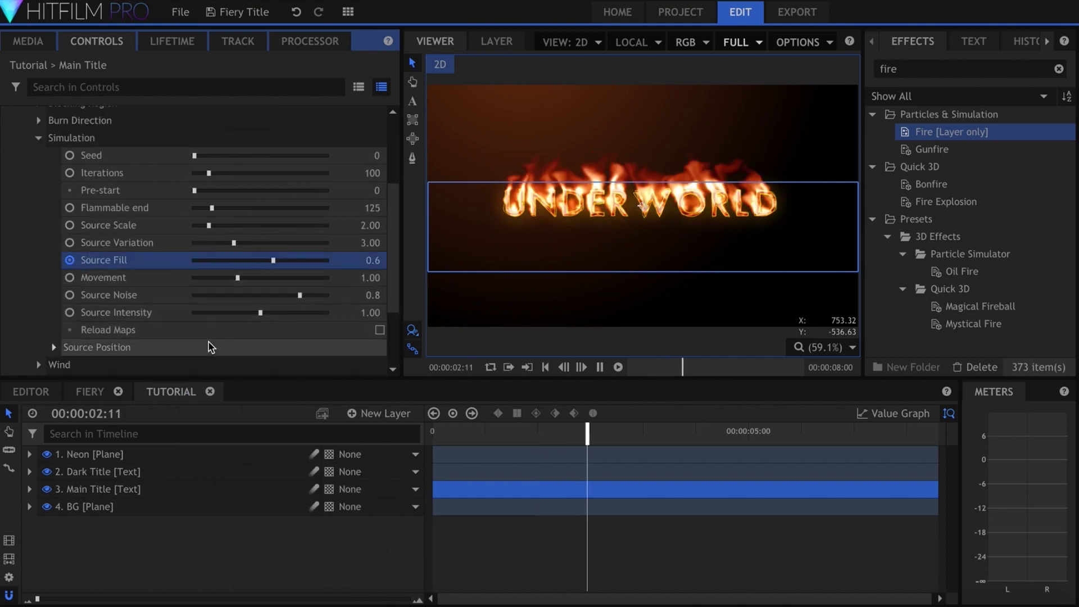
key("space")
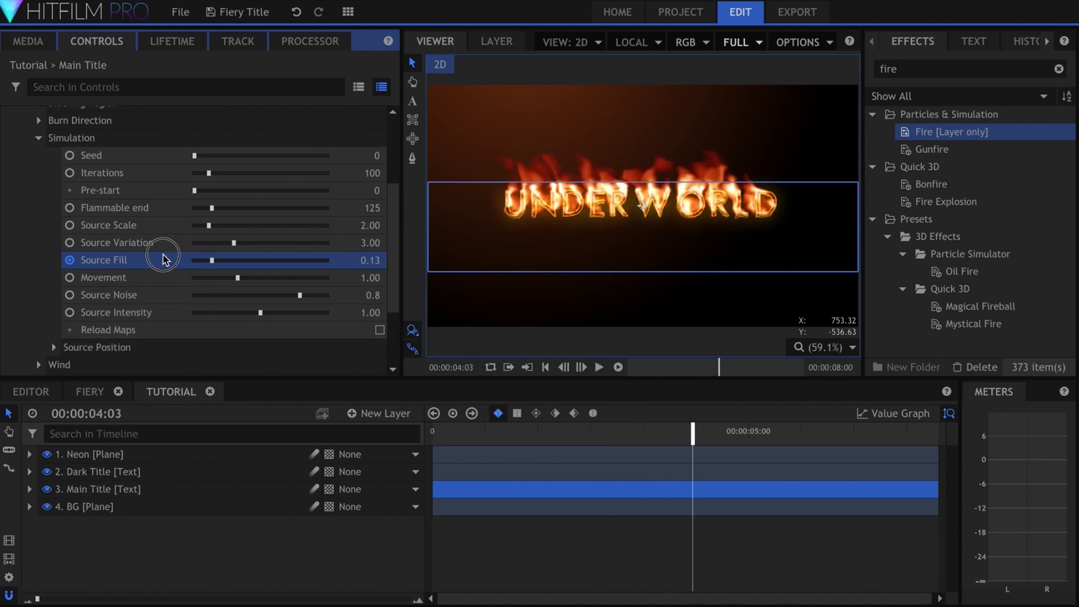
left_click_drag(212, 261, 150, 260)
left_click(584, 558)
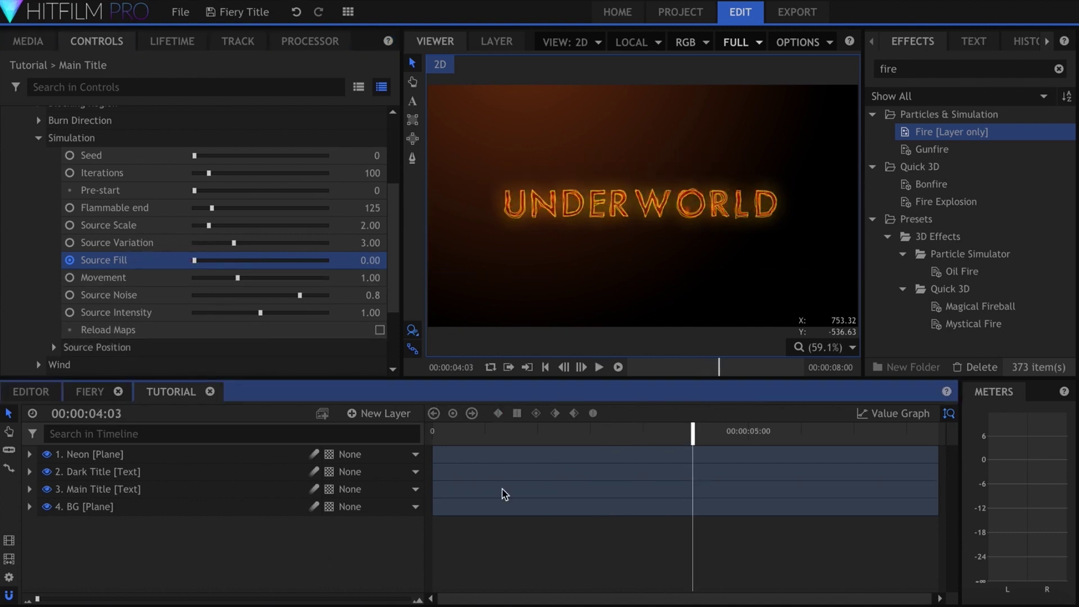
left_click_drag(559, 430, 509, 433)
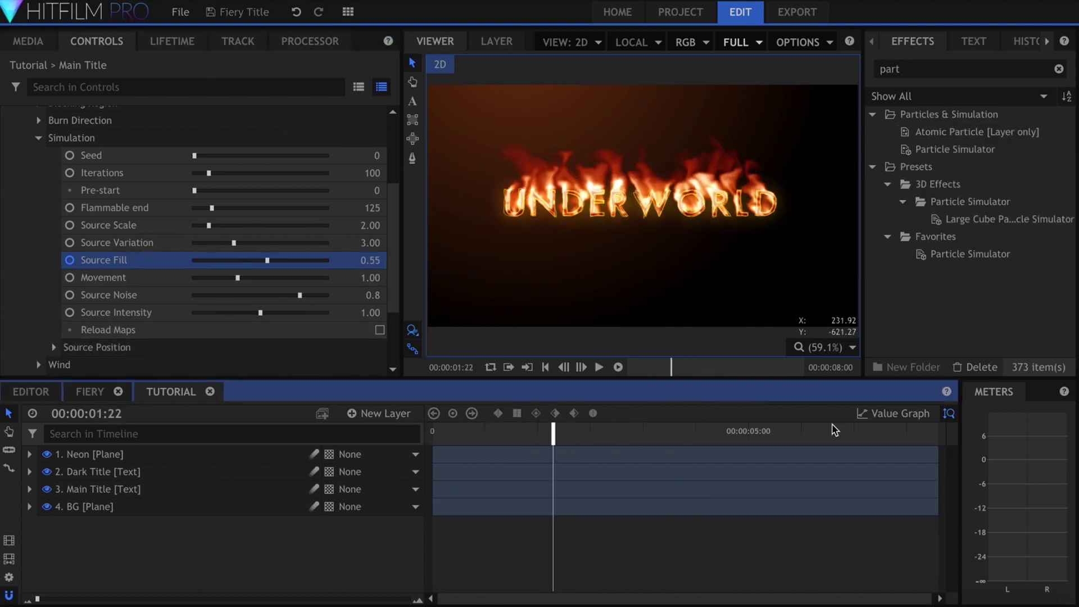
- Add a Particle Simulator layer with a Quad emitter 1248 px wide
left_click_drag(959, 156, 212, 465)
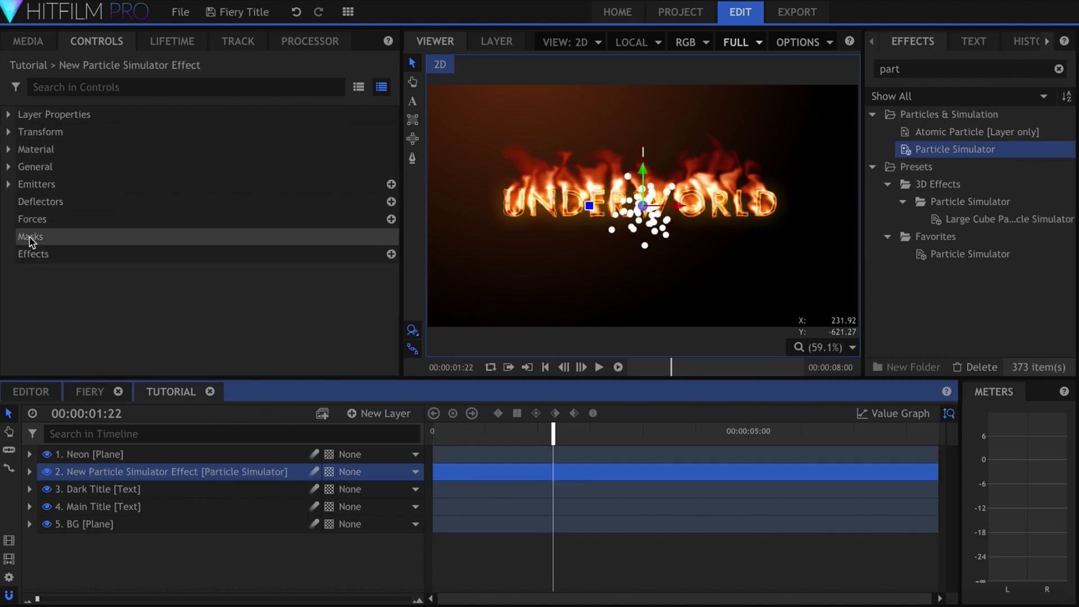
left_click(7, 184)
left_click(23, 201)
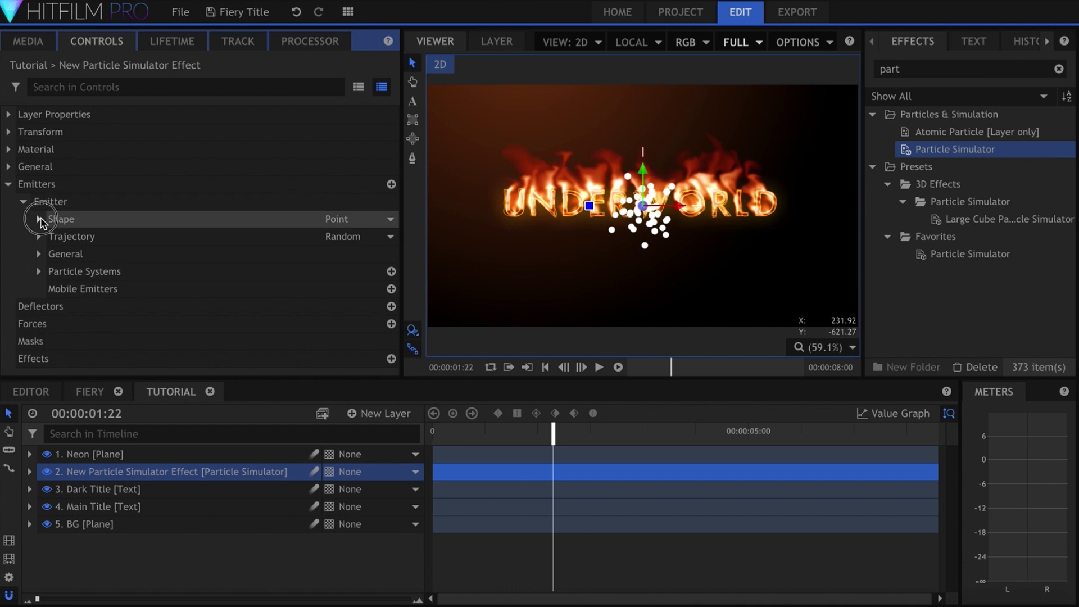
left_click(38, 220)
left_click(325, 220)
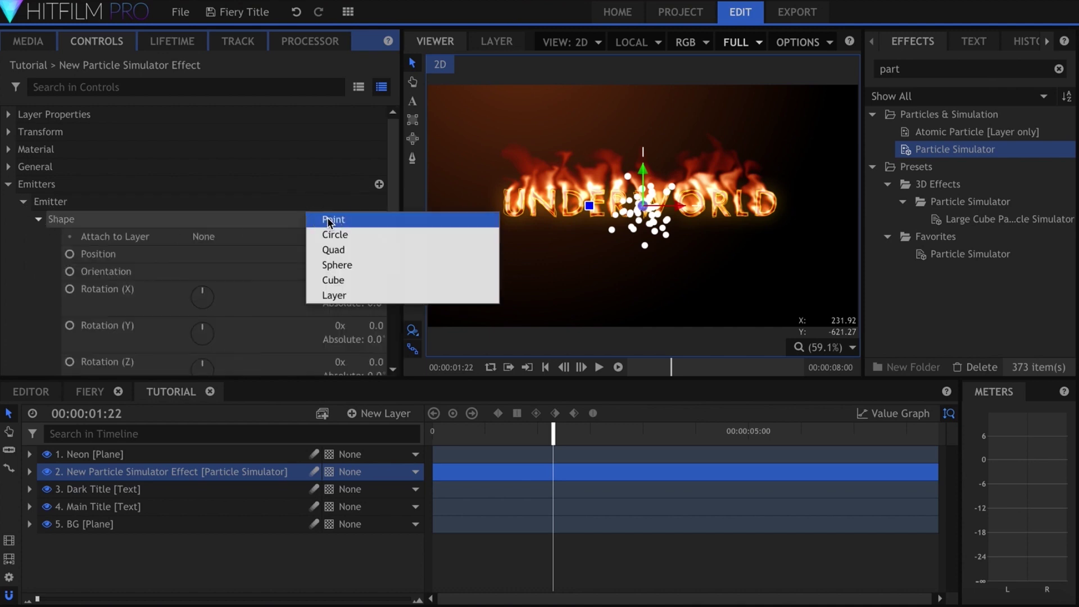
left_click(335, 250)
scroll(276, 278, "down", 3)
left_click_drag(362, 266, 438, 265)
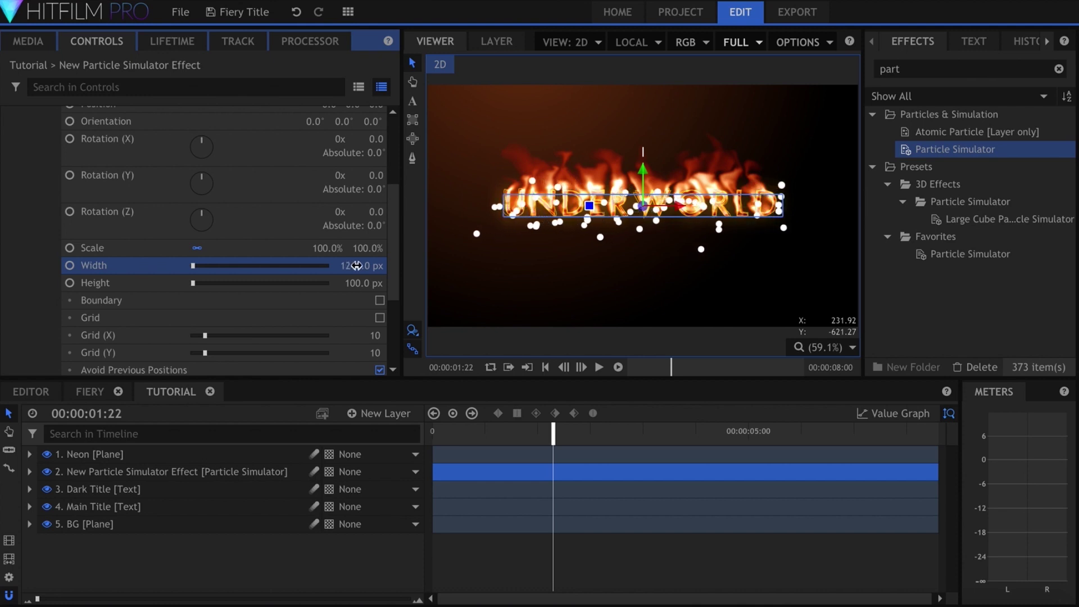
- Set the particle trajectory to Cone with Z rotation -90 so particles rise
left_click_drag(644, 169, 643, 161)
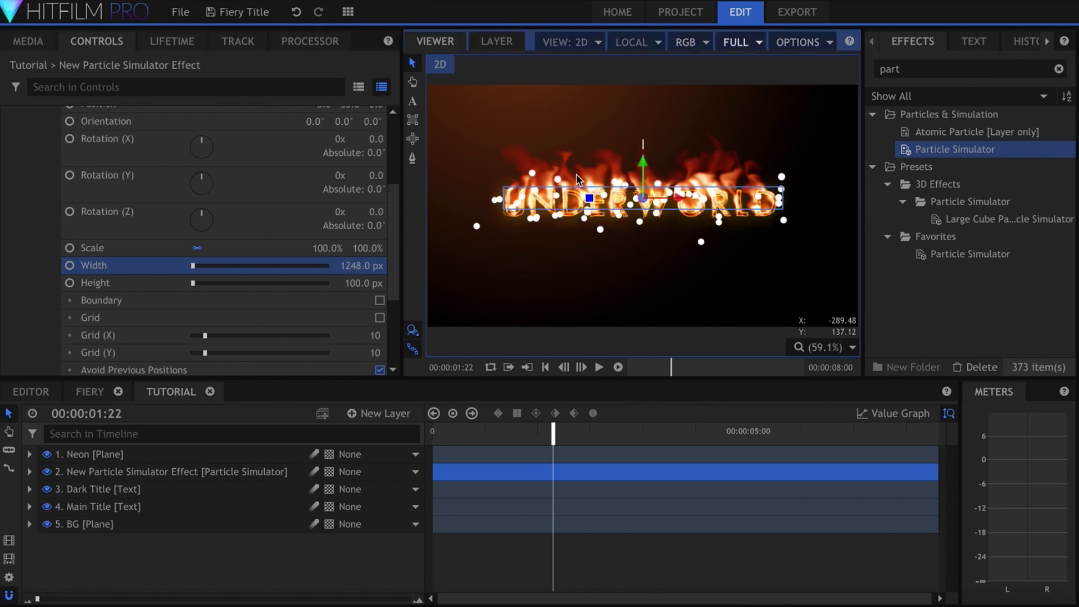
scroll(142, 266, "down", 3)
scroll(142, 265, "down", 5)
left_click(318, 244)
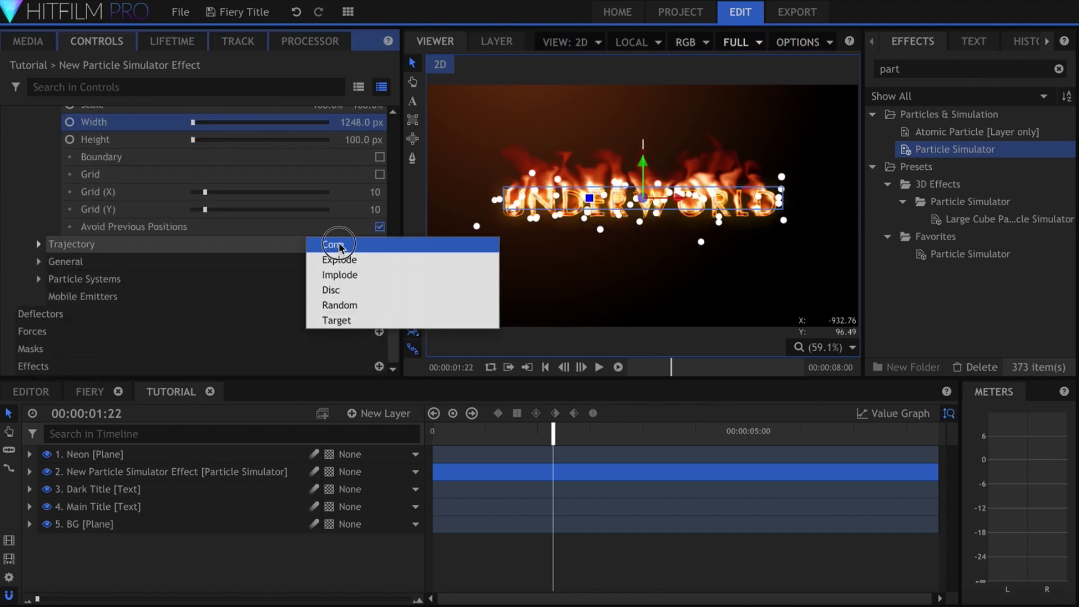
left_click(335, 241)
left_click(38, 244)
scroll(40, 249, "down", 8)
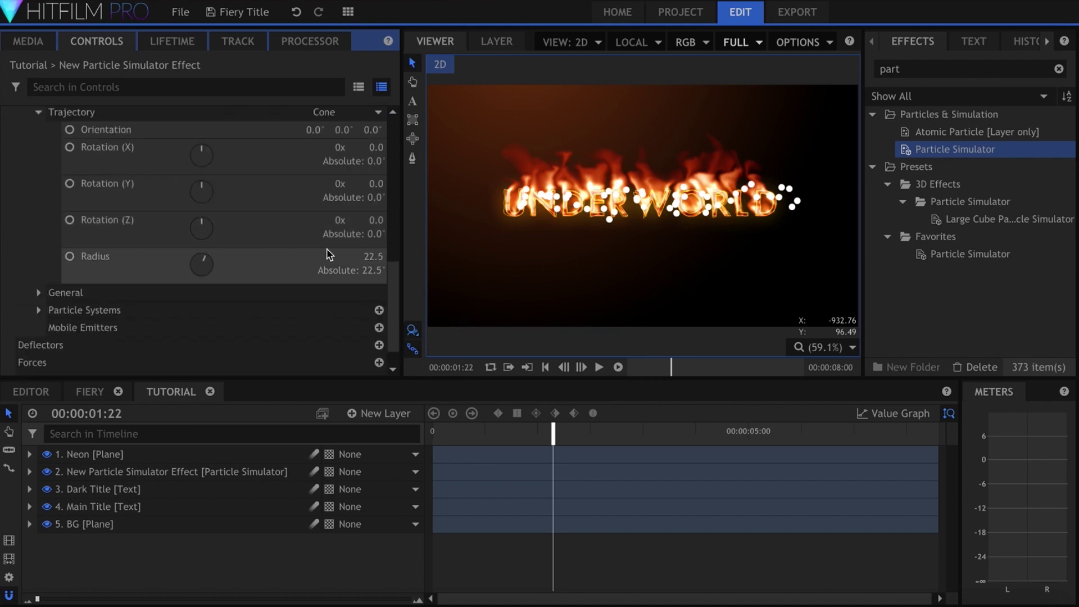
left_click(368, 220)
type("-90")
key("Return")
- Expand the particle system group and its settings
scroll(118, 264, "down", 2)
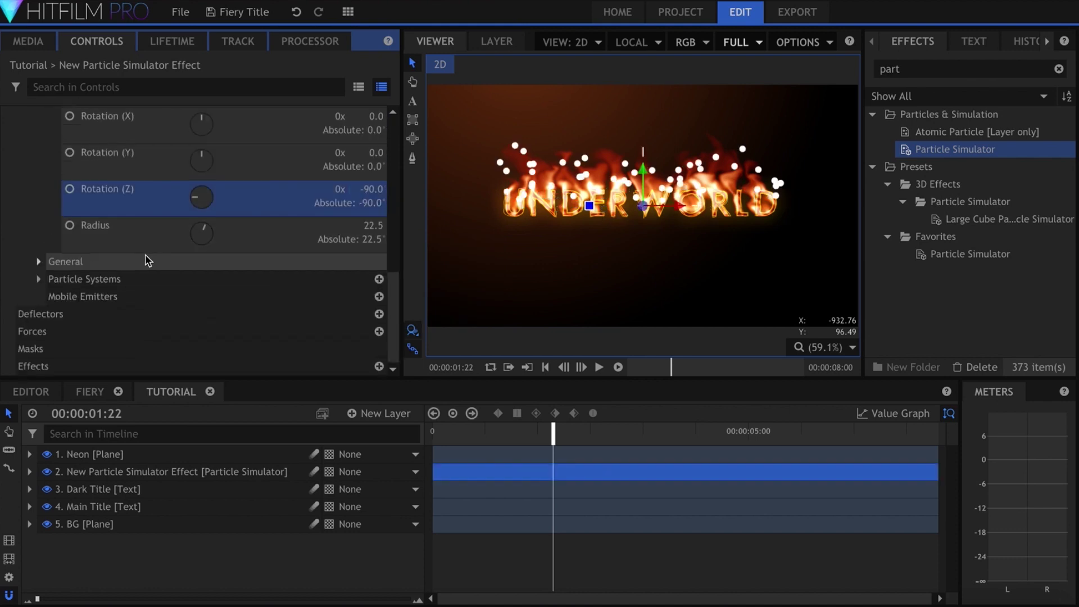
left_click(39, 277)
scroll(42, 281, "down", 1)
left_click(54, 278)
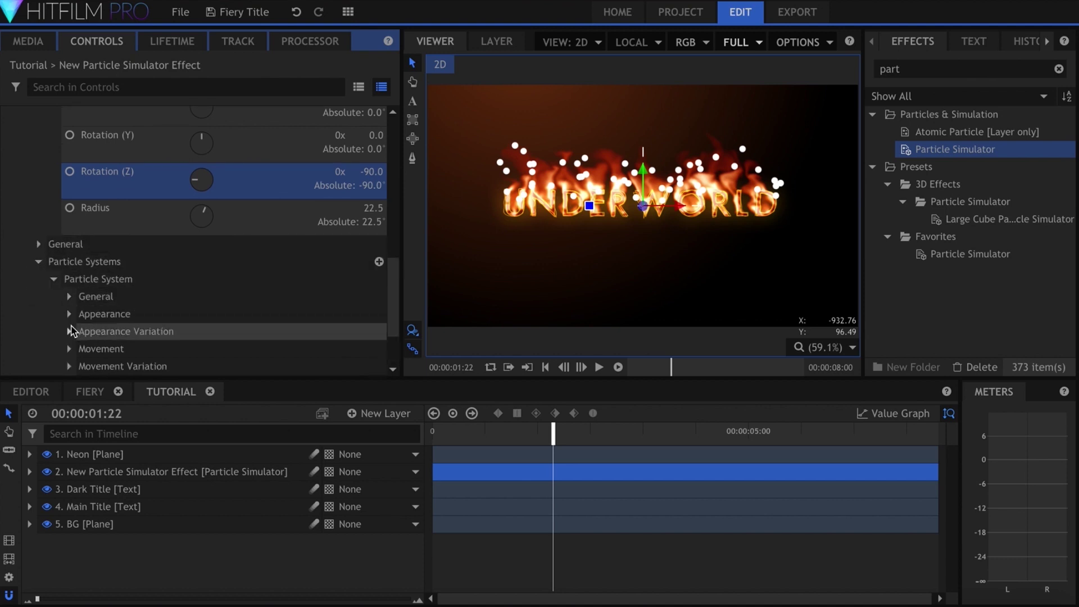
- Set the particle system to emit 20 particles per second
left_click(70, 296)
scroll(346, 280, "down", 2)
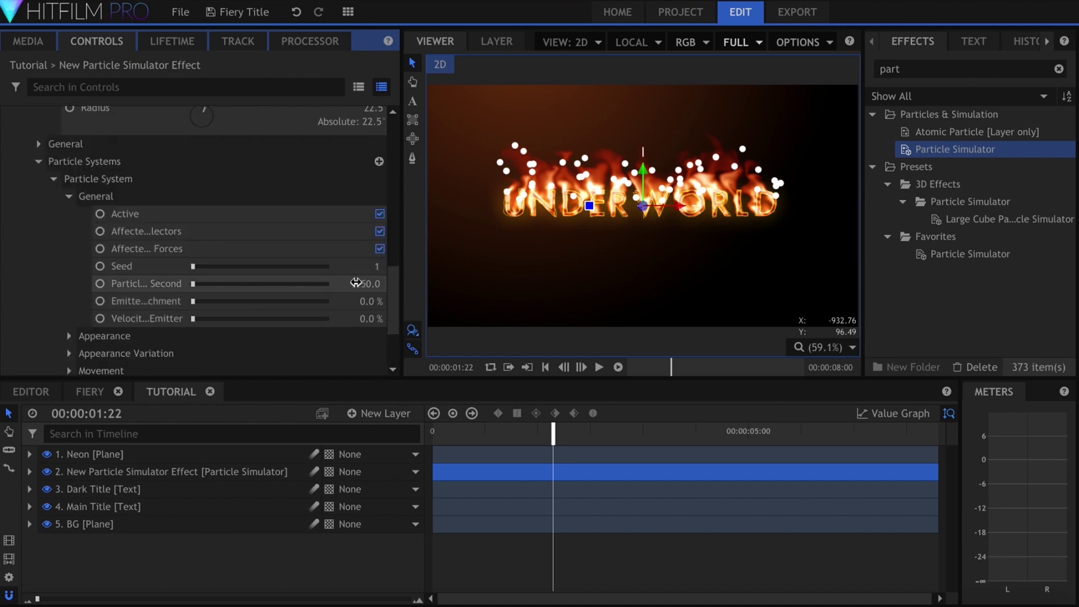
type("20")
key("Return")
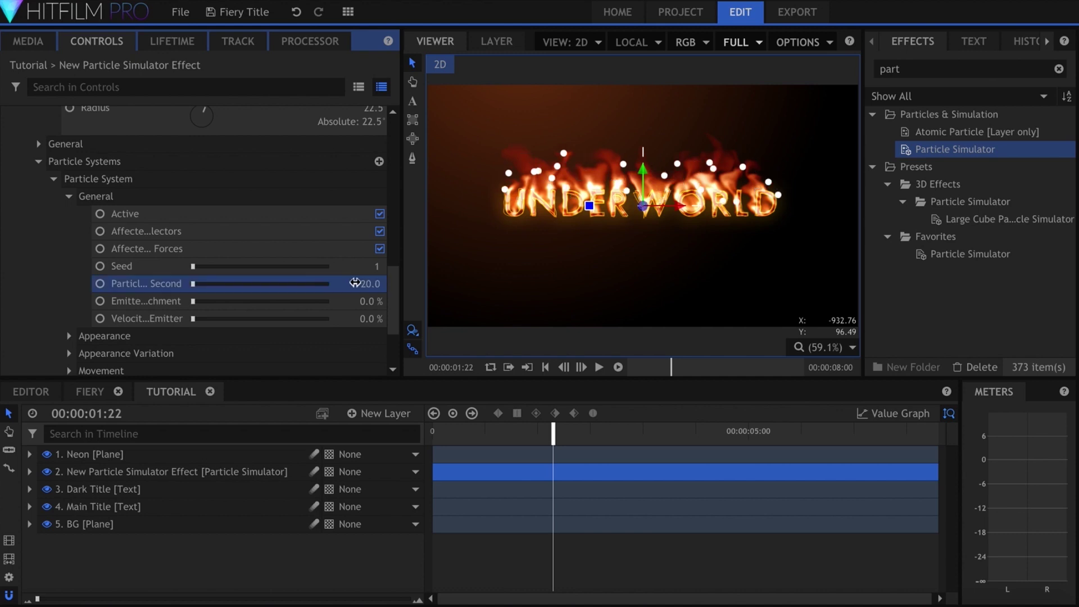
- Texture the particles with the built-in Fire Ferocity 2 texture
scroll(241, 259, "down", 2)
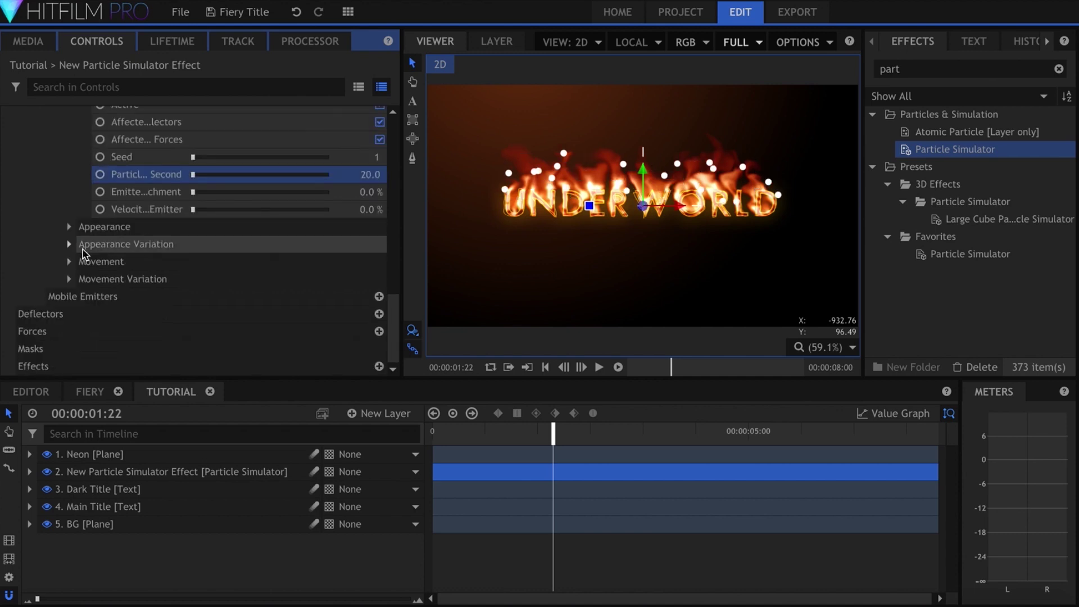
left_click(66, 227)
left_click(67, 226)
left_click(264, 246)
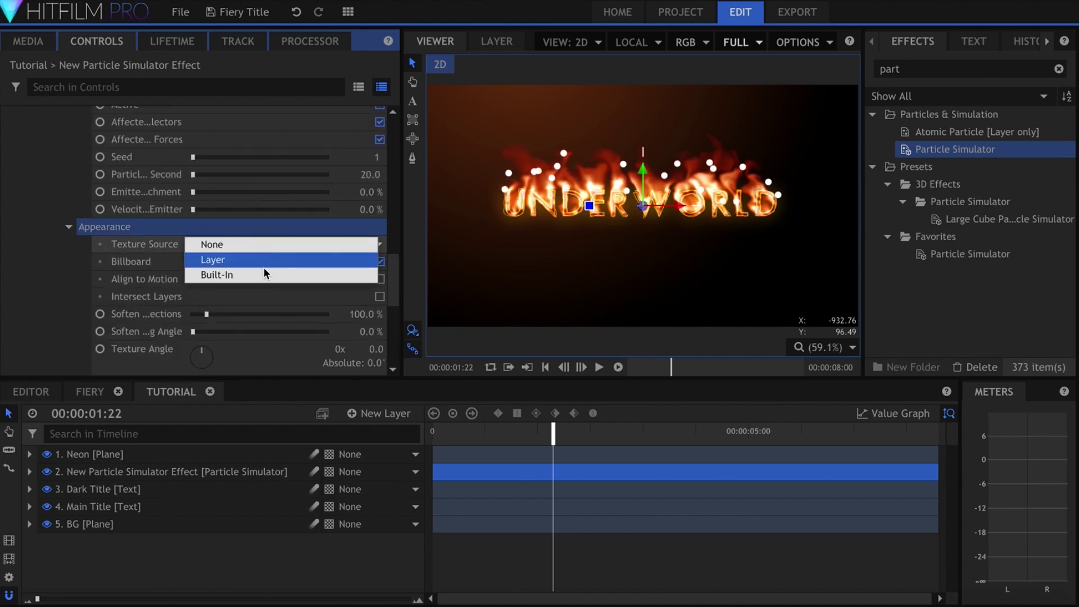
left_click(265, 269)
left_click(264, 211)
scroll(264, 253, "down", 4)
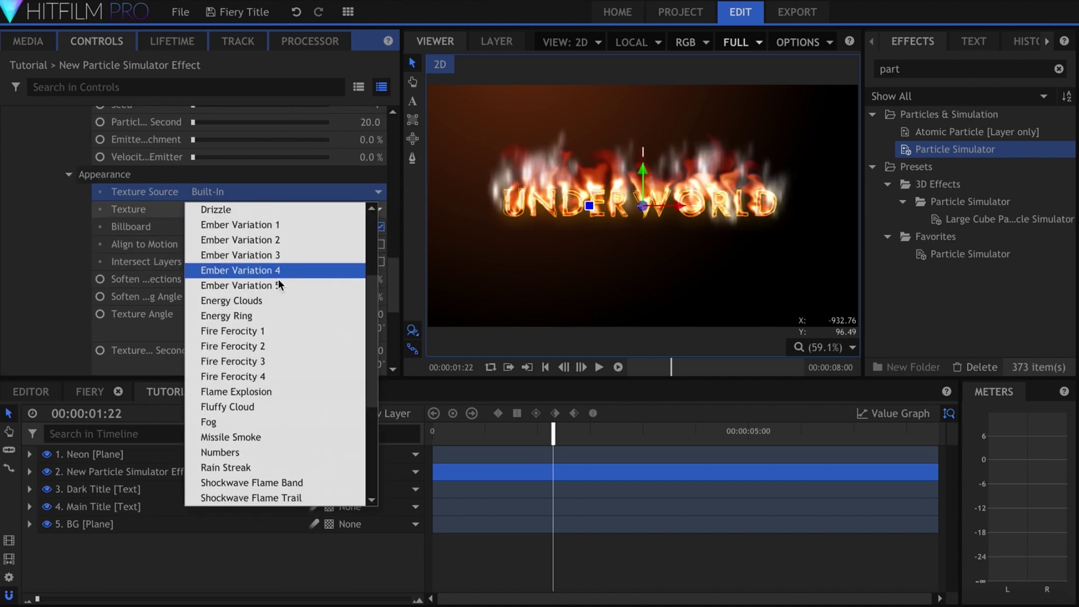
left_click(264, 346)
- Blend the particles with Add and tint them orange
scroll(267, 303, "down", 2)
left_click(260, 281)
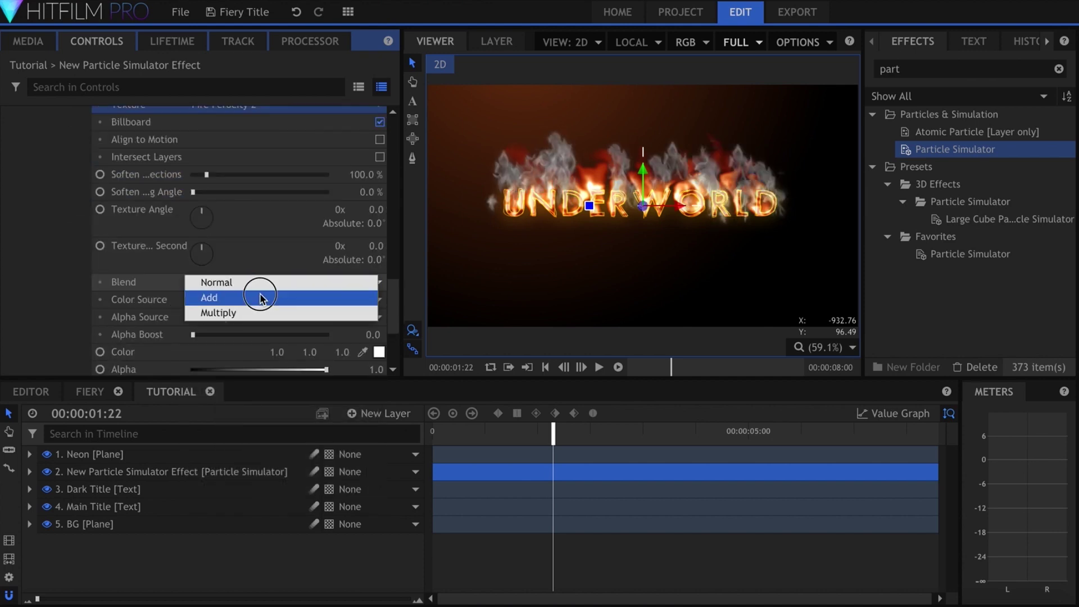
left_click(260, 291)
left_click(379, 352)
left_click_drag(454, 325, 506, 279)
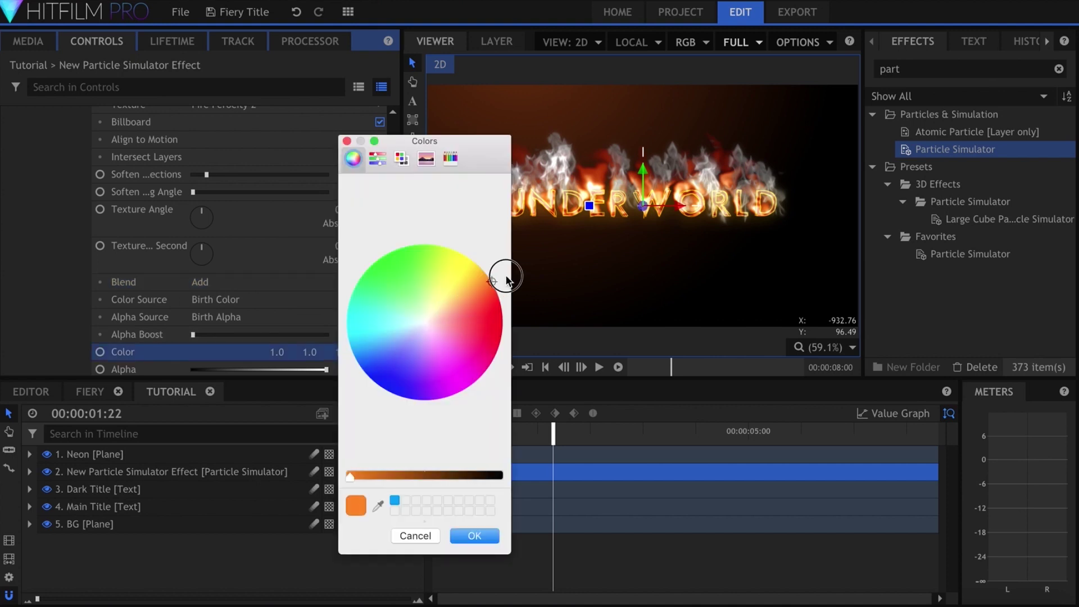
key("Return")
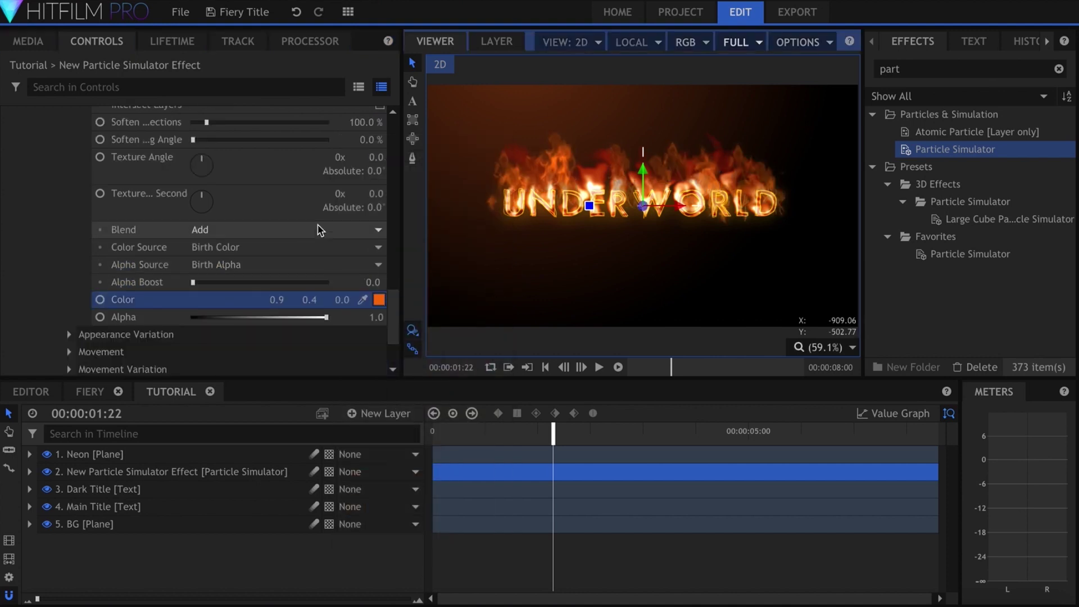
left_click(186, 45)
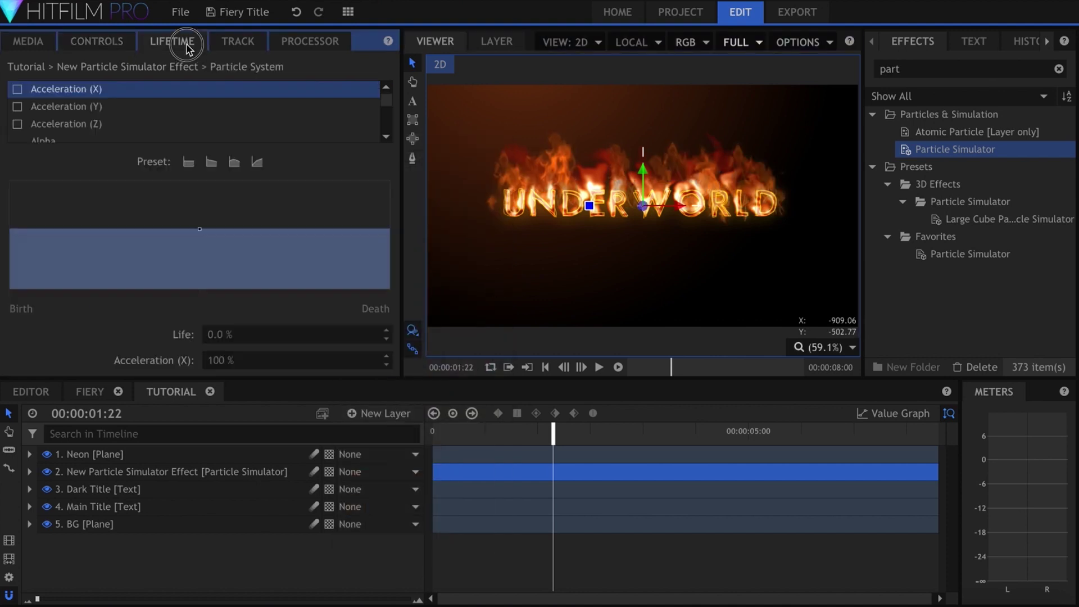
- Set particle Alpha over lifetime to a Gradient, transparent at both birth and death
left_click(150, 140)
left_click(162, 274)
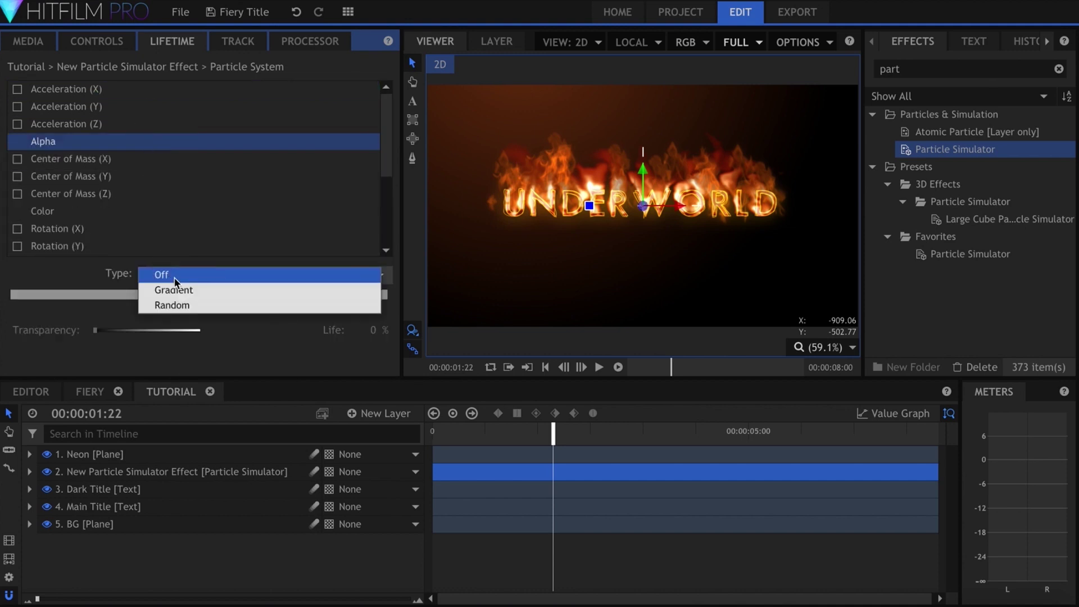
left_click(163, 290)
left_click_drag(121, 298, 2, 289)
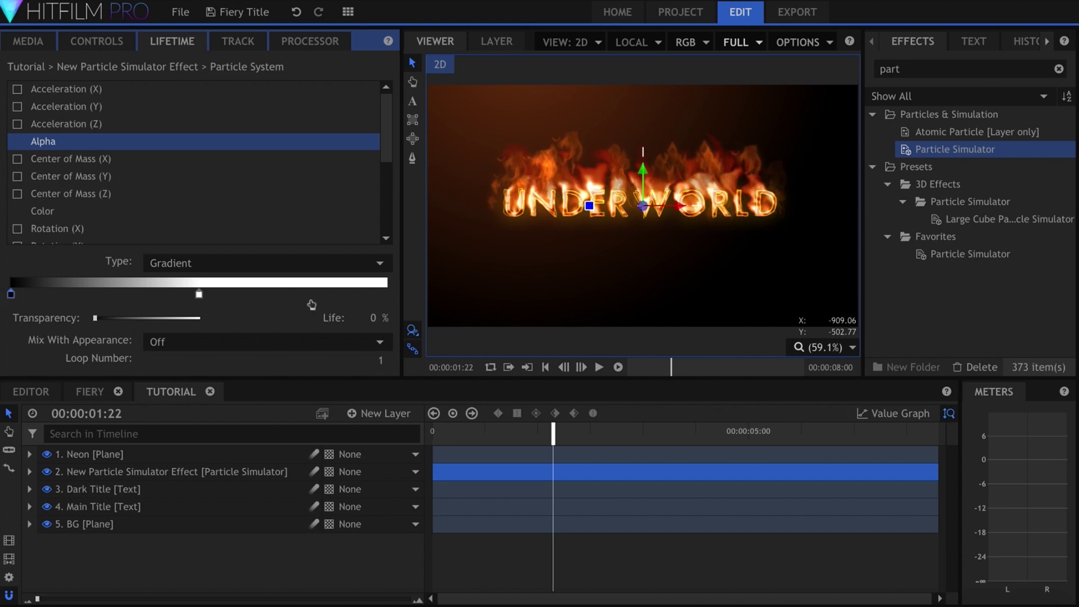
left_click_drag(323, 298, 395, 299)
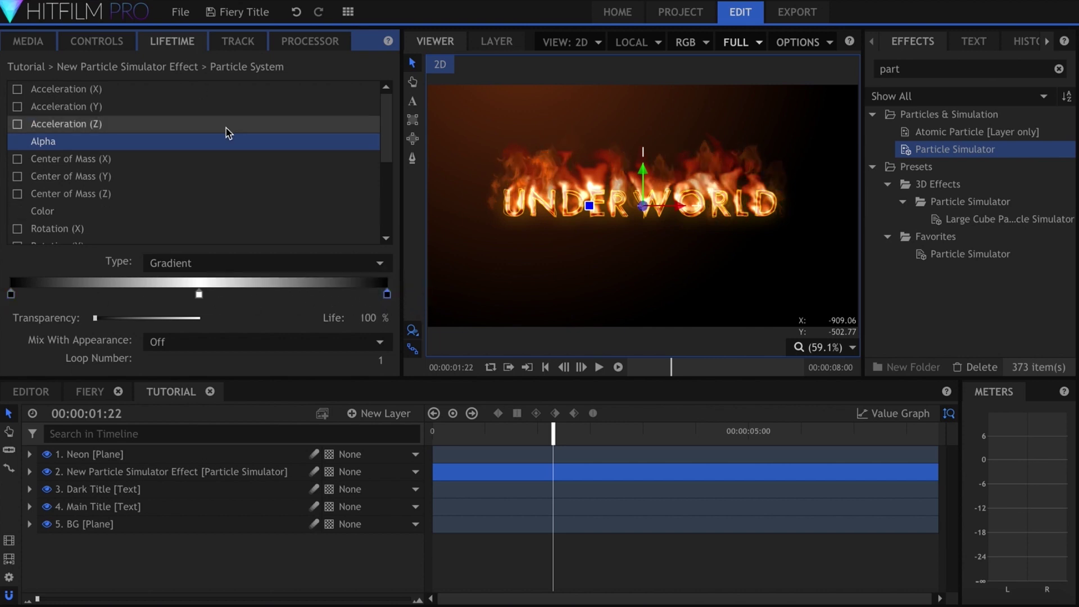
scroll(270, 191, "down", 3)
- Make particle Scale over lifetime a constant curve, 20% at birth and 140% at death
left_click(262, 179)
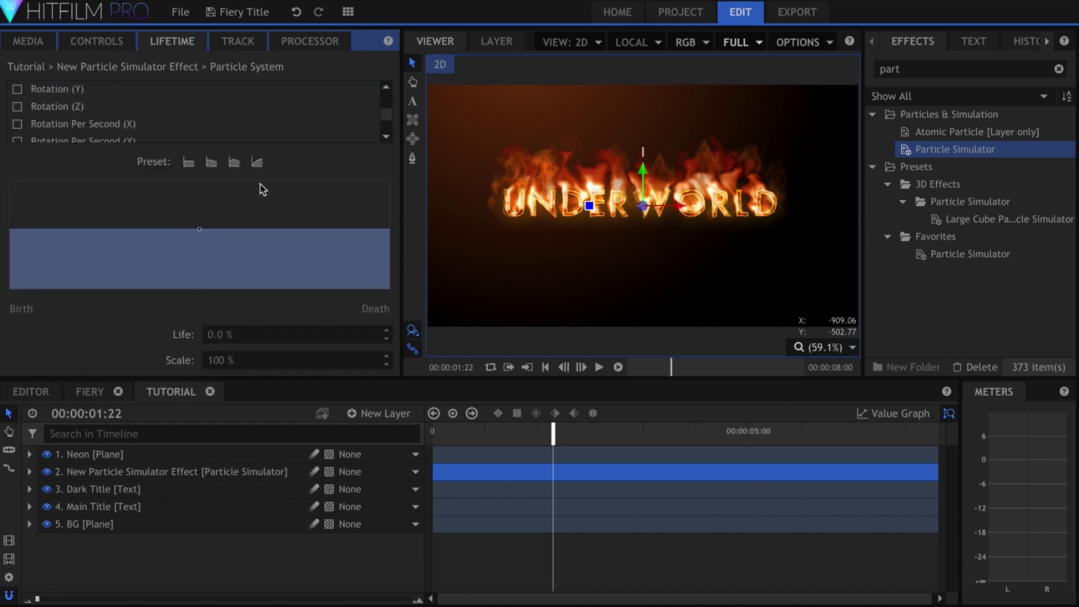
left_click(189, 165)
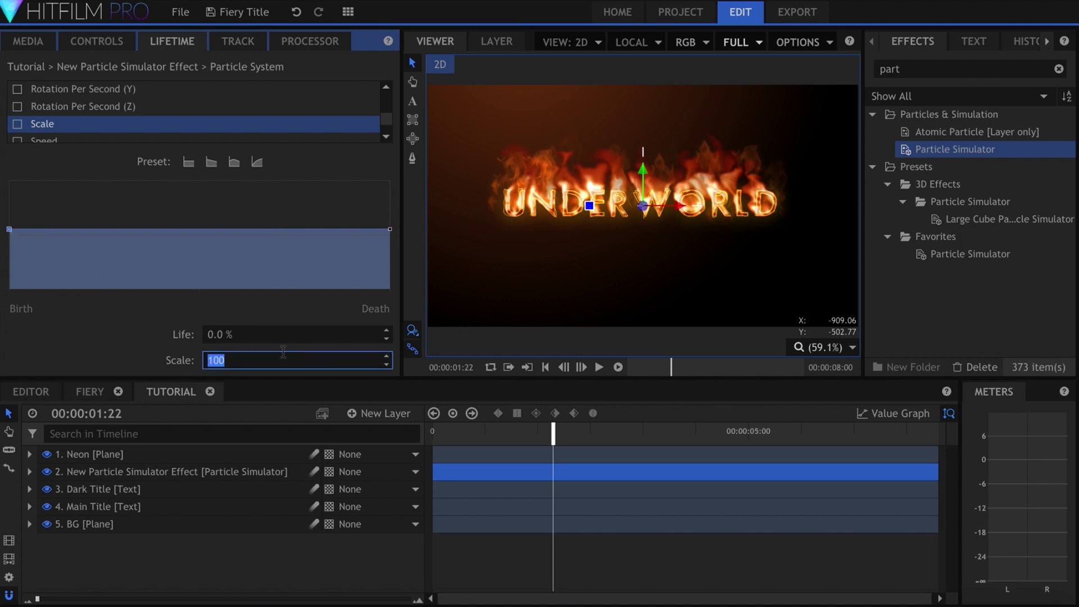
key("Return")
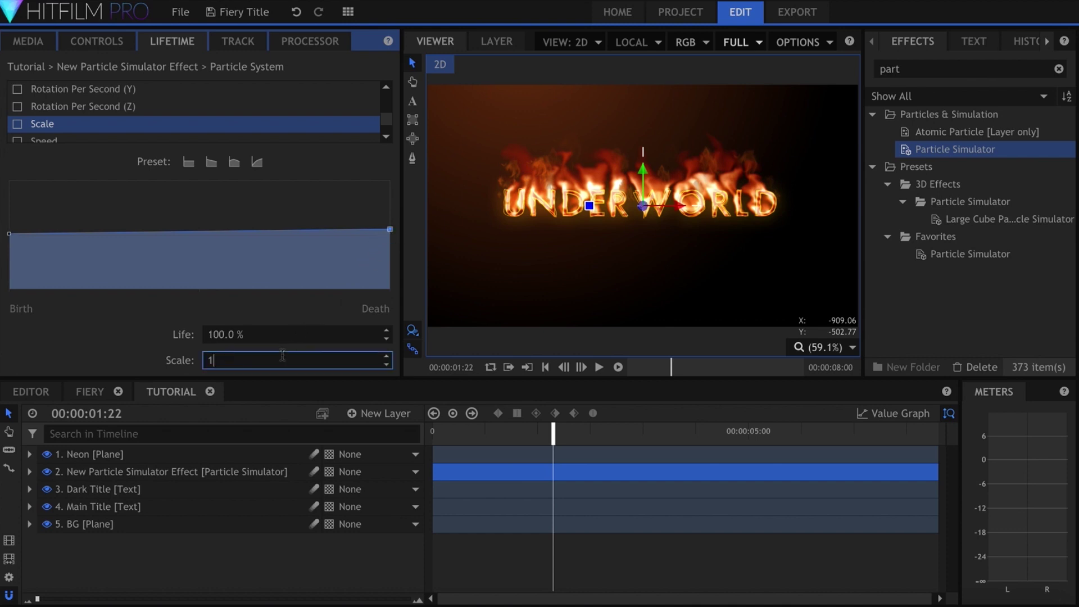
type("40")
key("Return")
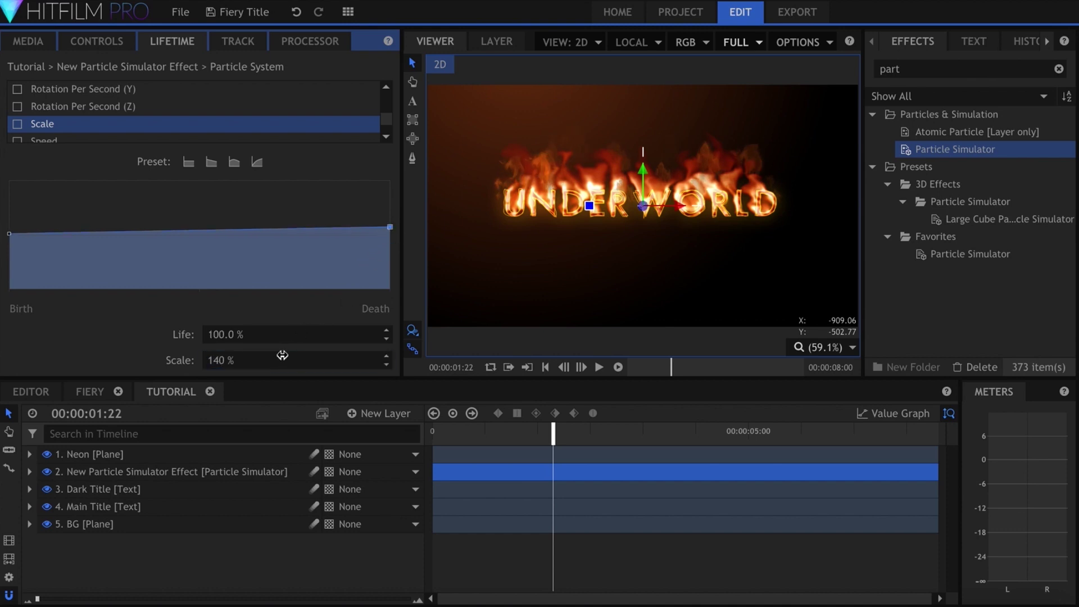
- Set the particle layer's blend mode to Add
left_click(117, 43)
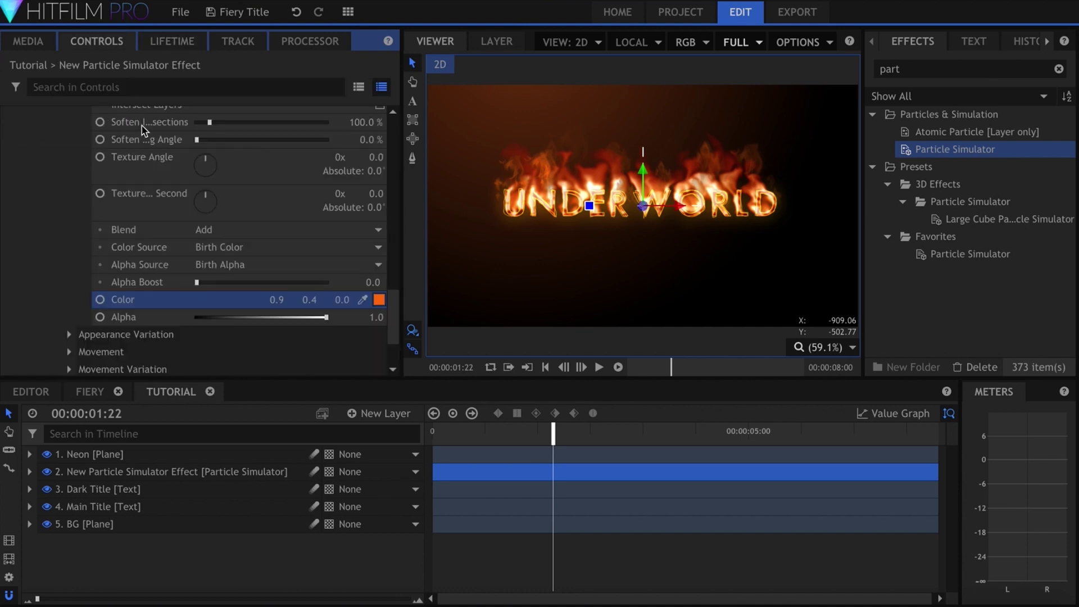
right_click(193, 471)
mouse_move(225, 141)
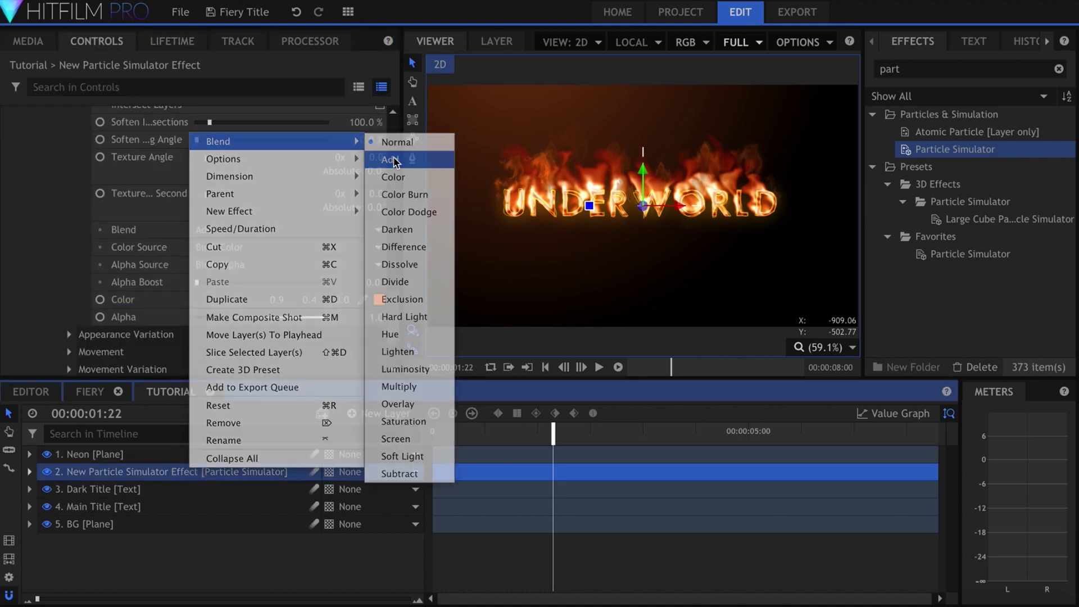
left_click(396, 159)
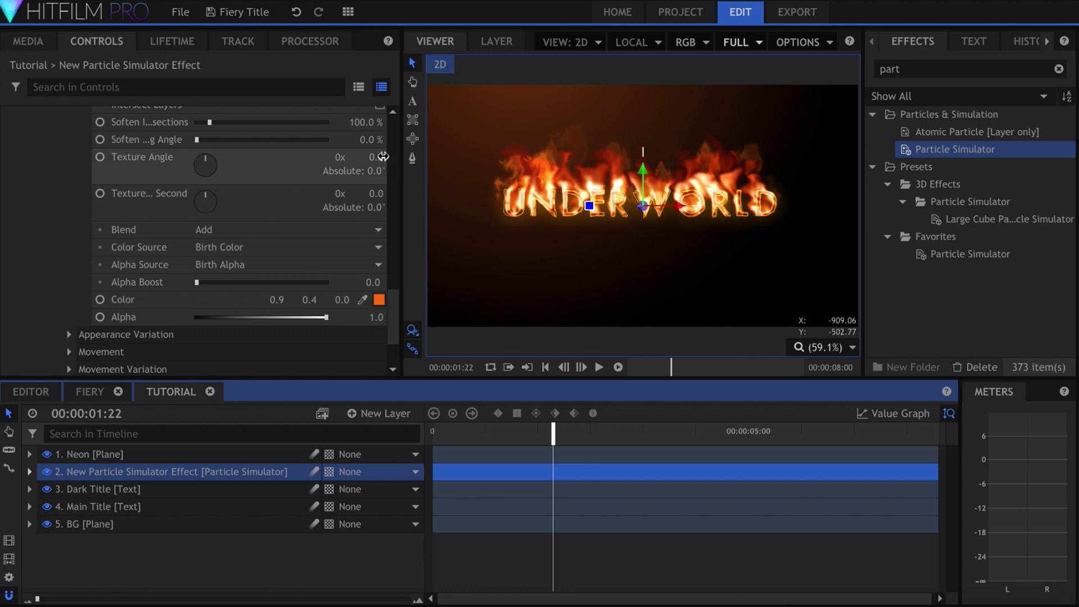
- Keyframe Particles per Second from 20 down to 0 at 00:00:03:14
scroll(154, 276, "up", 5)
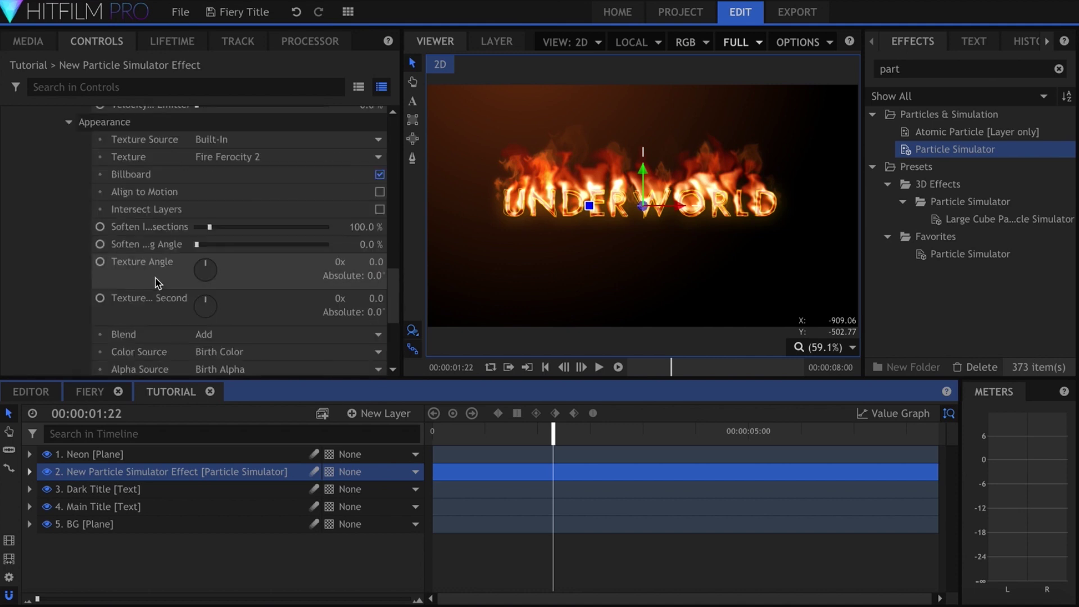
left_click(100, 227)
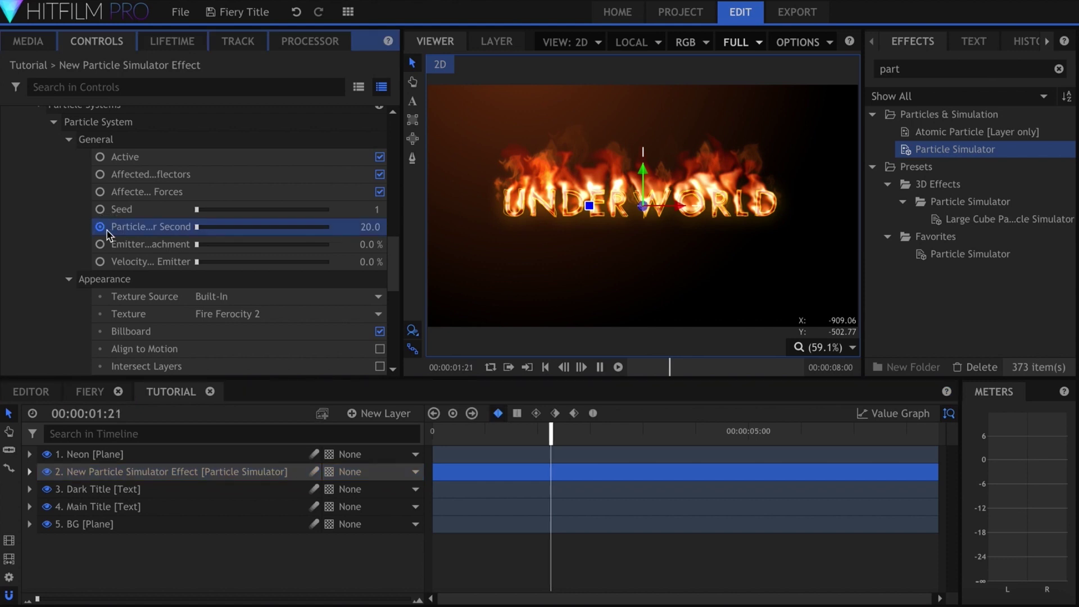
key("space")
key("space")
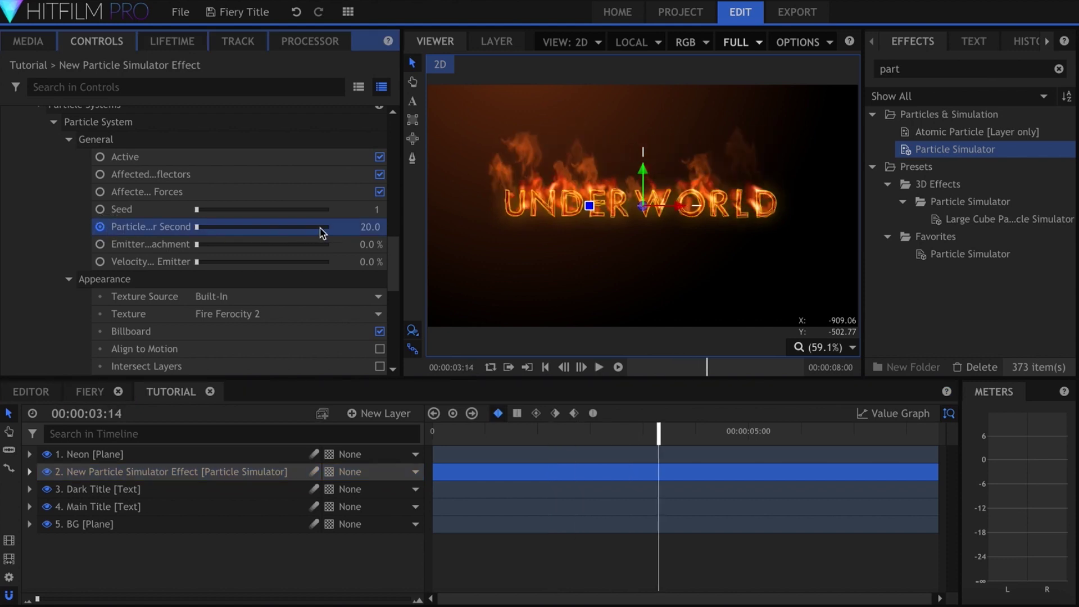
left_click(358, 225)
key("Return")
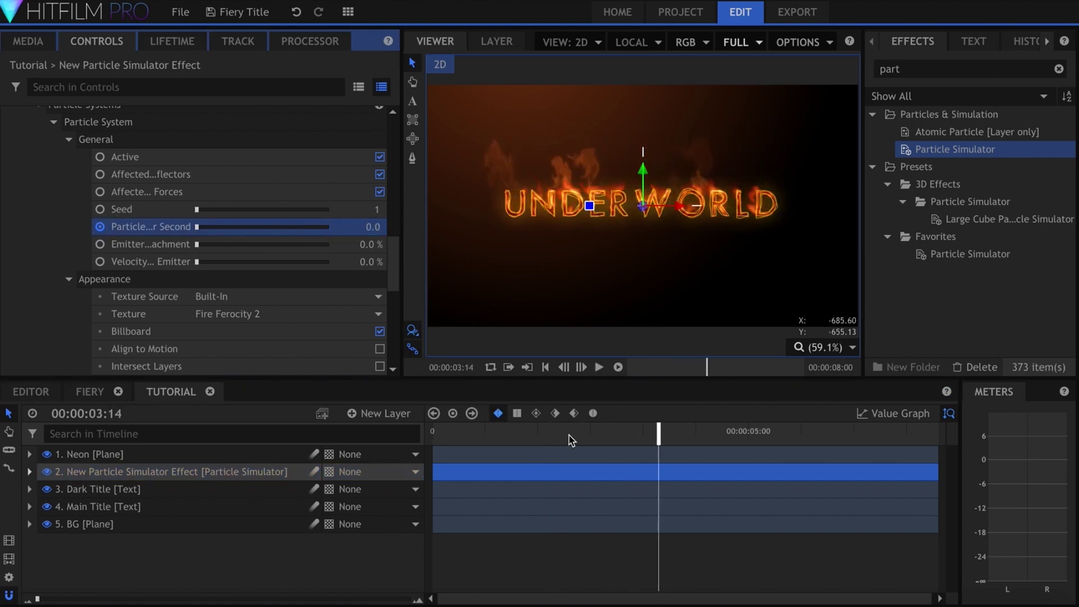
left_click_drag(564, 436, 559, 435)
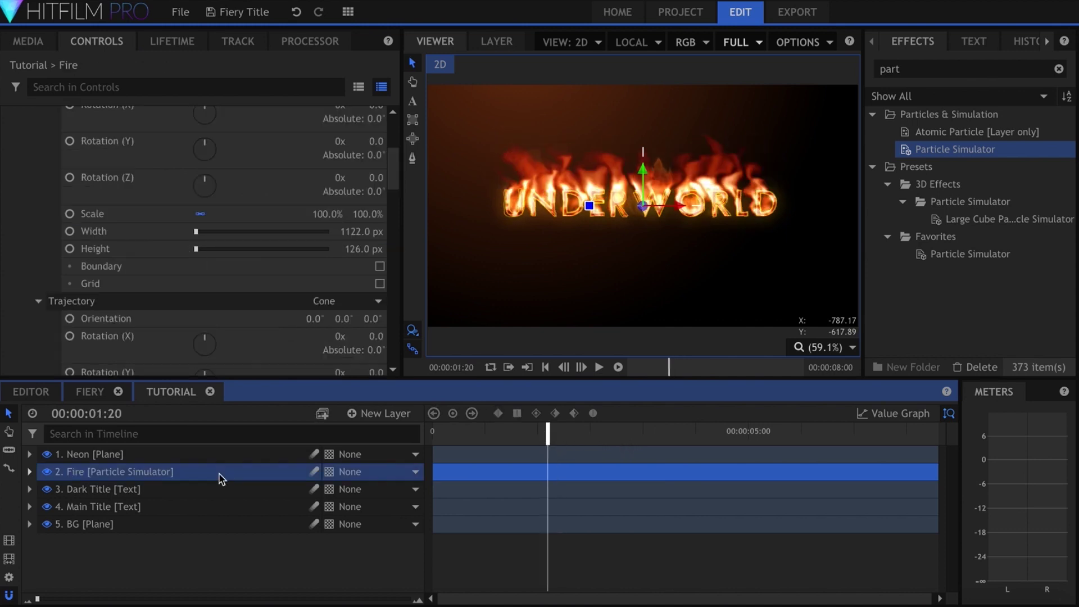
key("ctrl+d")
- Rename the duplicated particle layer to Embers
double_click(188, 477)
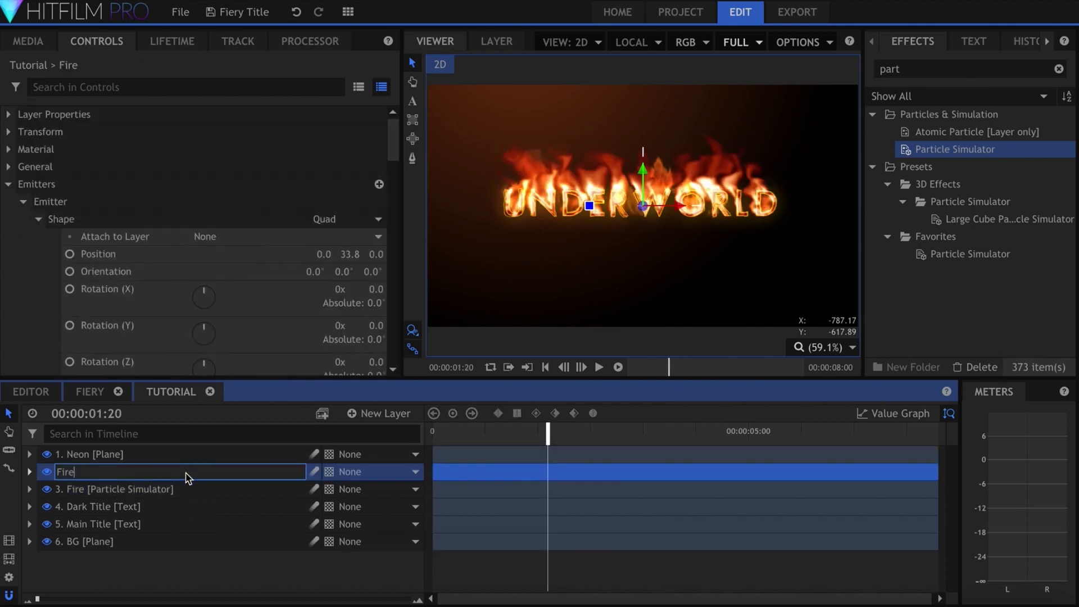
type("Embers")
key("Return")
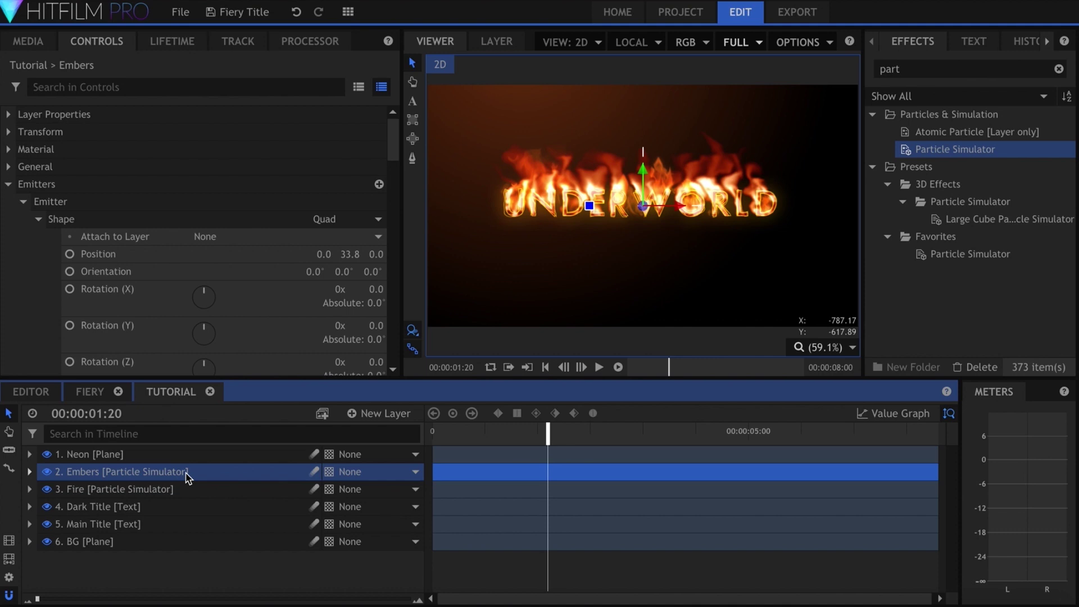
- Switch the Embers particle texture to Ember Variation 4
left_click(38, 219)
left_click(39, 236)
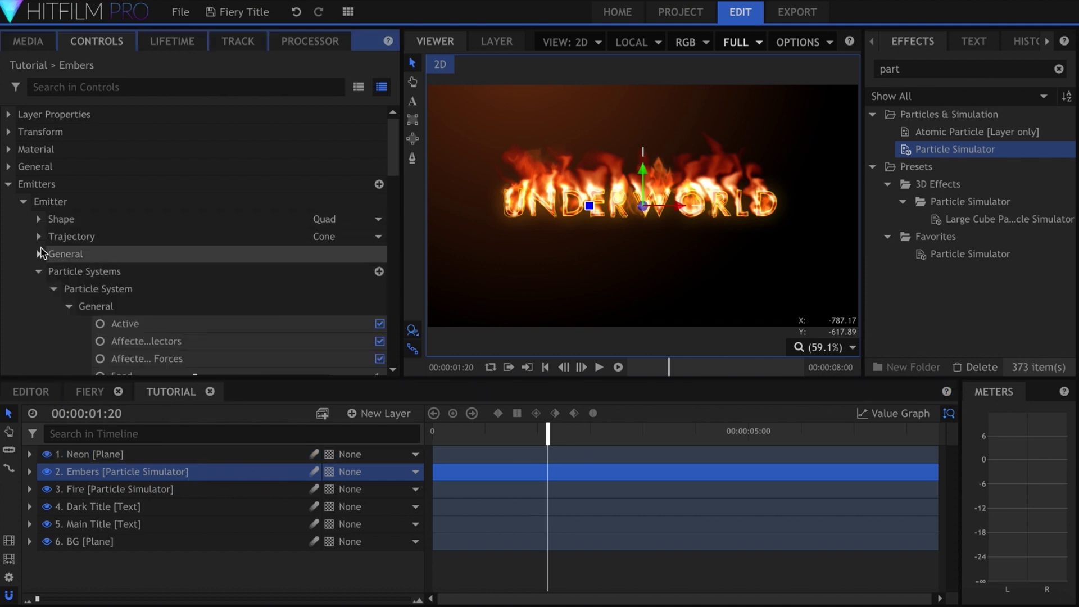
left_click(68, 306)
scroll(75, 313, "down", 1)
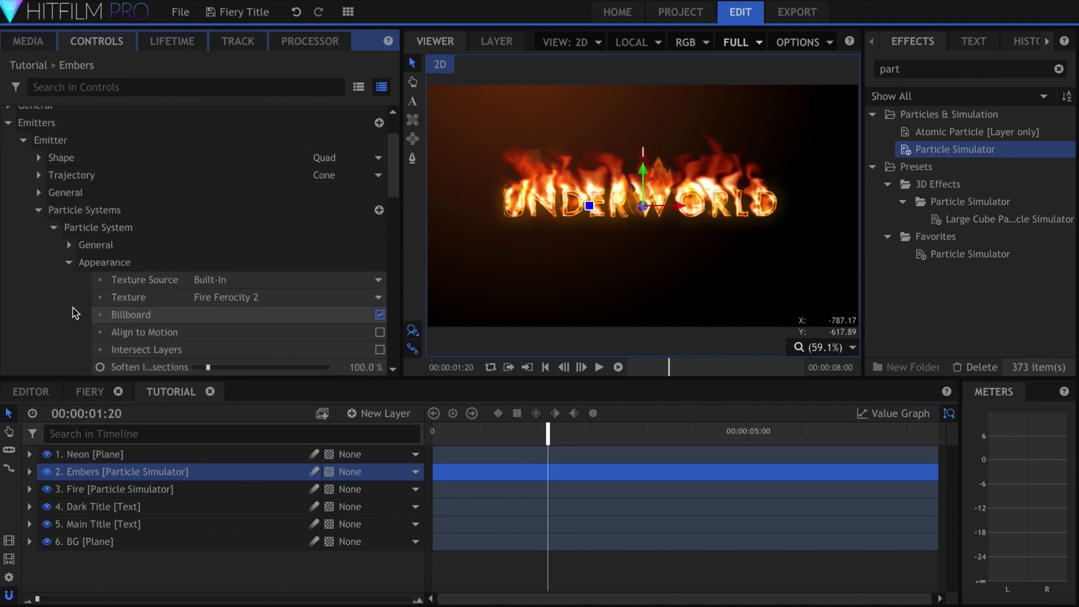
left_click(240, 297)
left_click(277, 495)
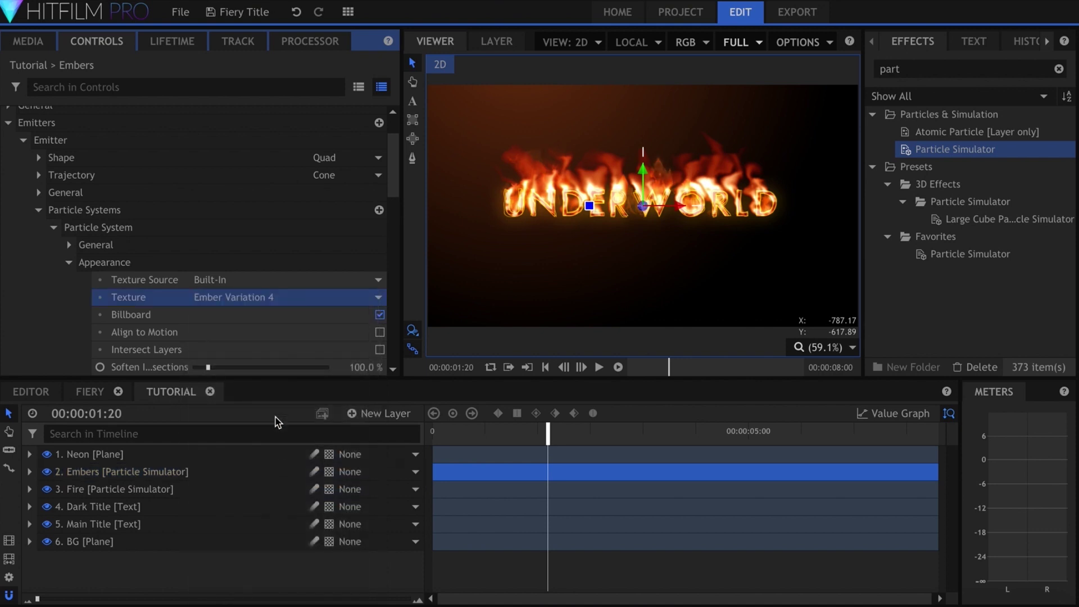
- Reduce the ember particles' scale to 62%
scroll(242, 258, "down", 8)
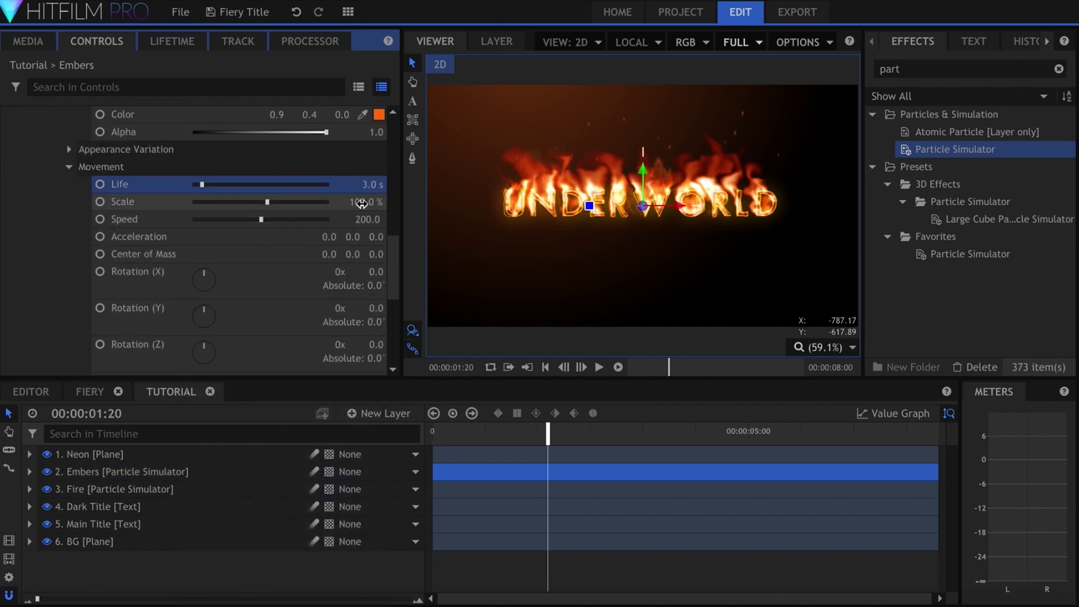
left_click_drag(361, 203, 338, 203)
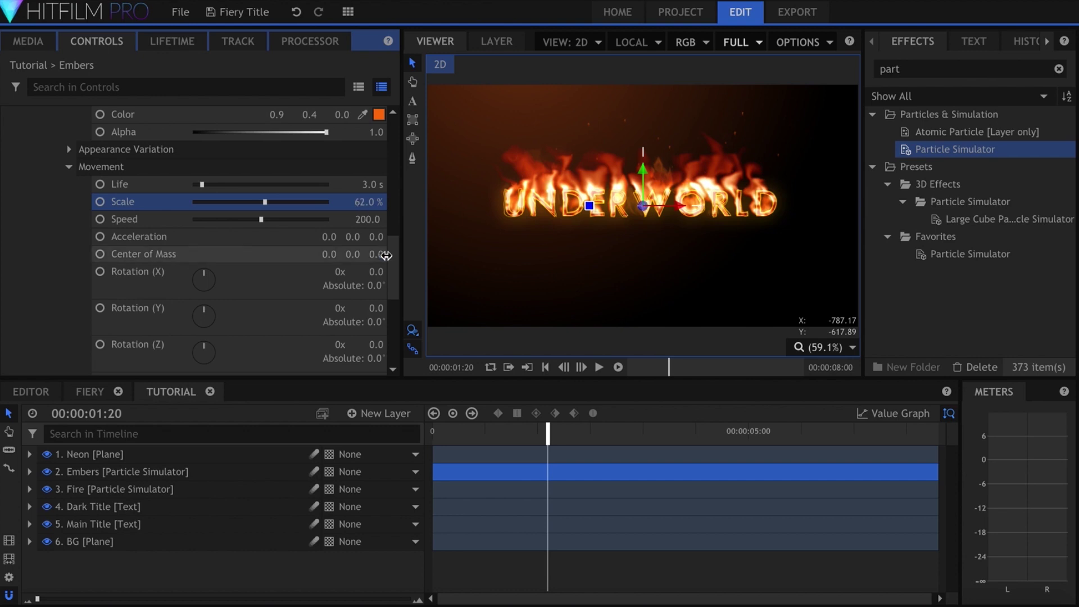
left_click_drag(548, 434, 593, 443)
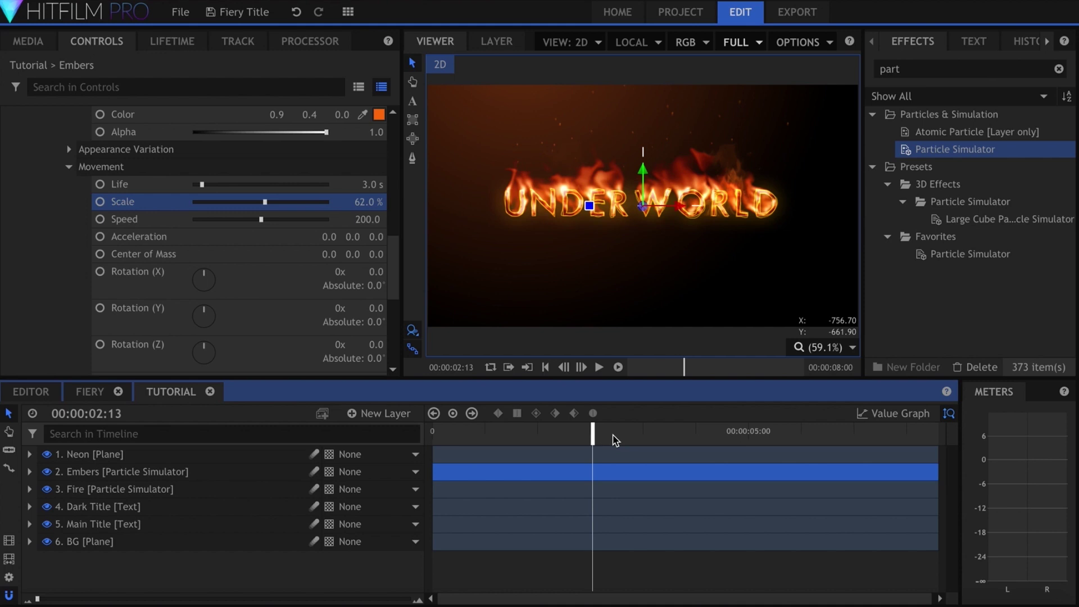
scroll(261, 271, "down", 5)
- Add a global Turbulence force at 25% strength to the Embers particles and preview it
left_click(384, 331)
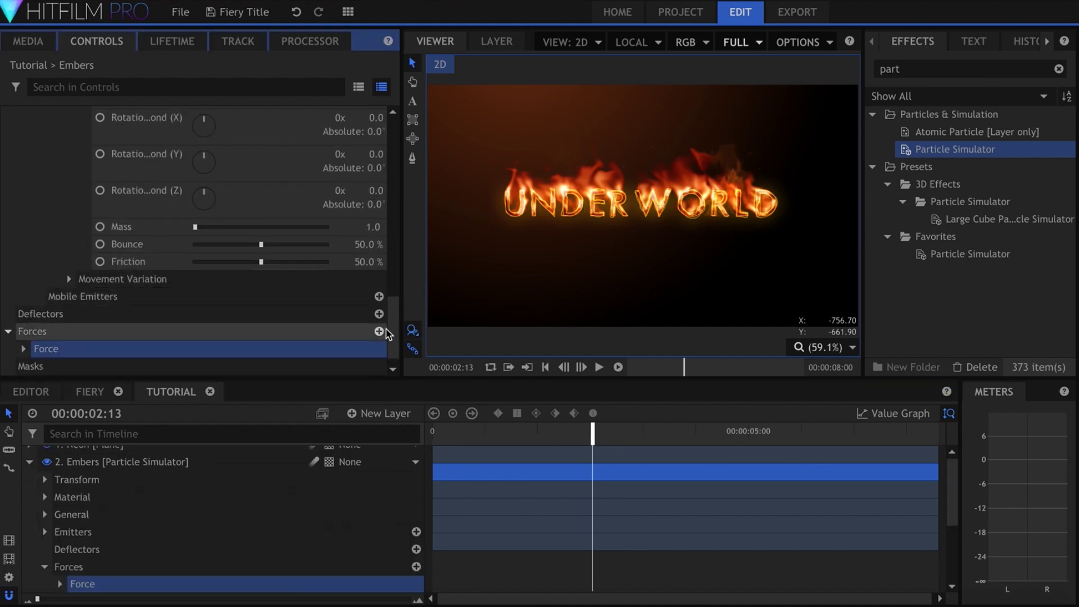
left_click(24, 332)
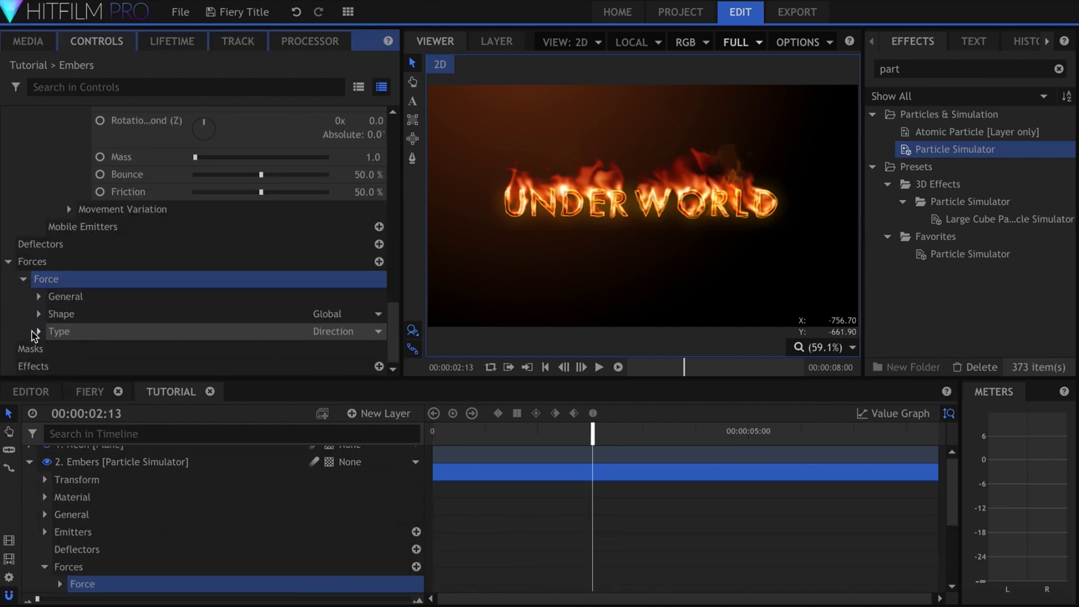
left_click(310, 331)
left_click(337, 376)
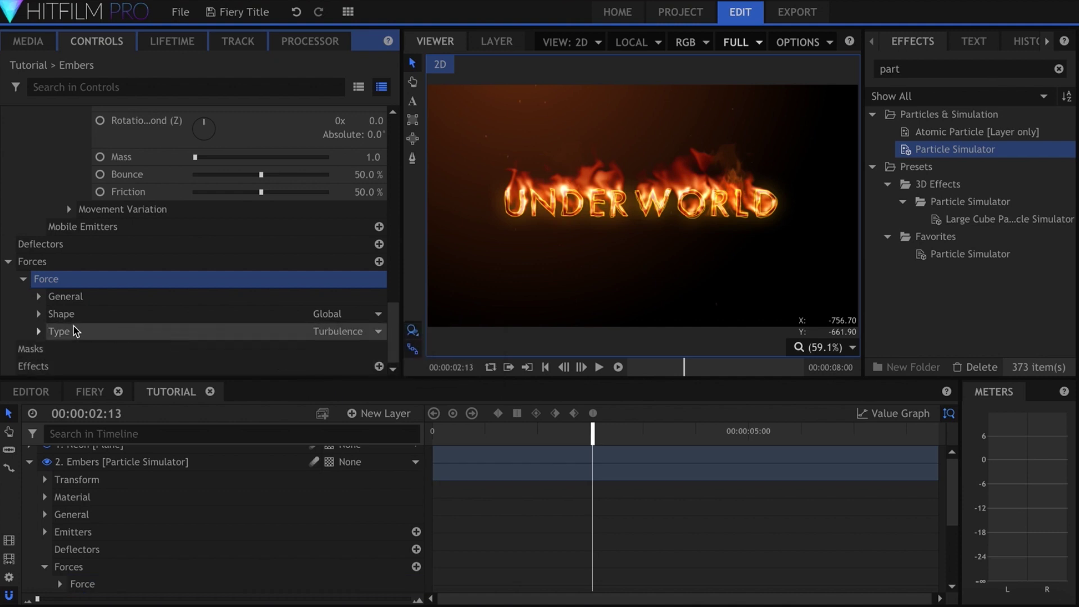
left_click(40, 332)
scroll(49, 338, "down", 1)
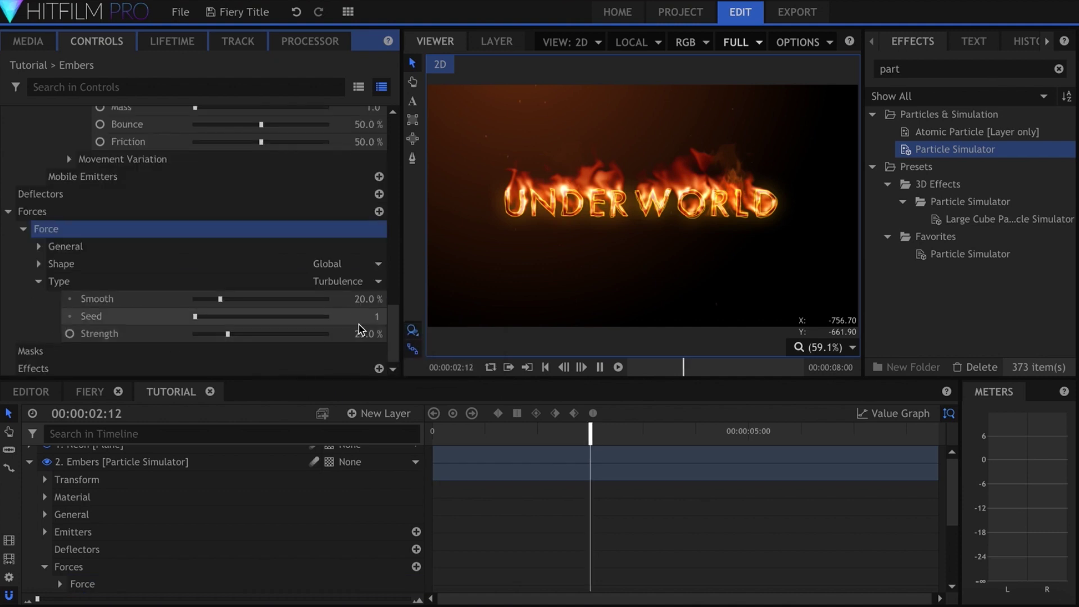
key("space")
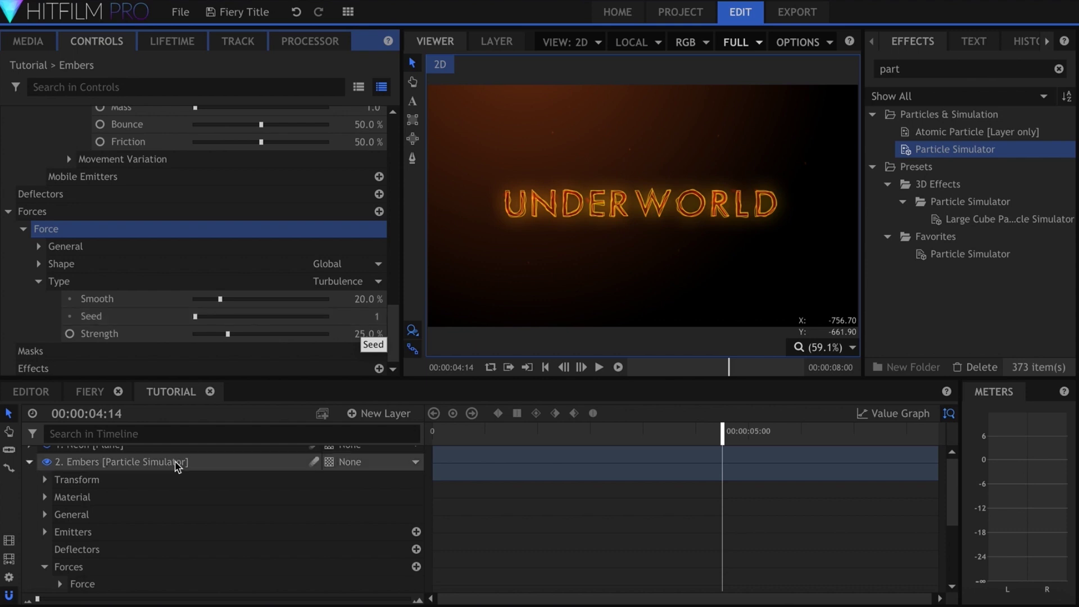
left_click(30, 461)
left_click(158, 567)
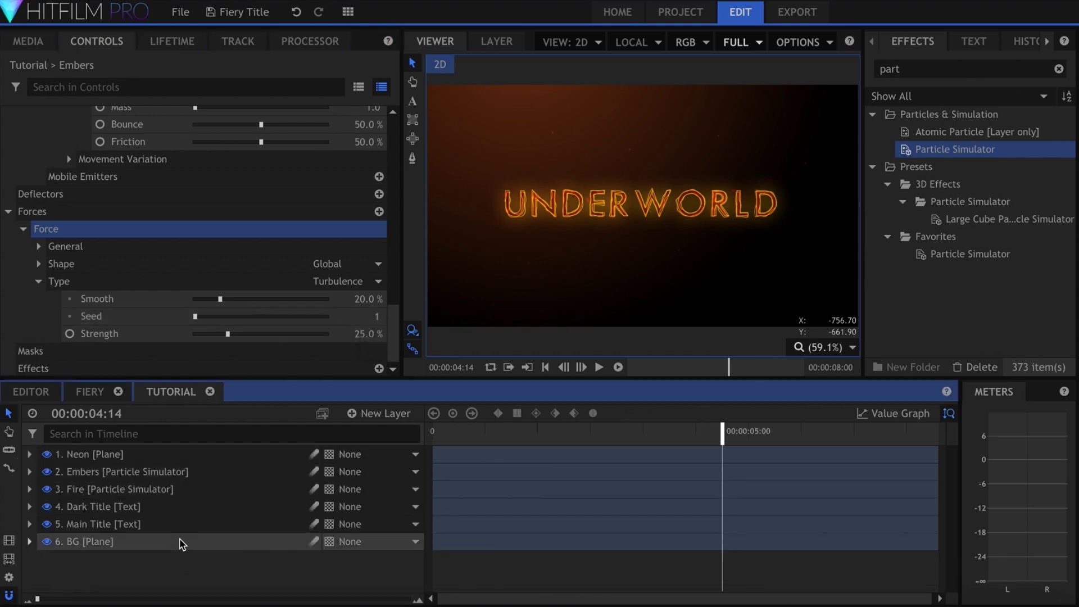
- Add the Rolling Smoke preset above the BG layer and move it below the title
double_click(962, 69)
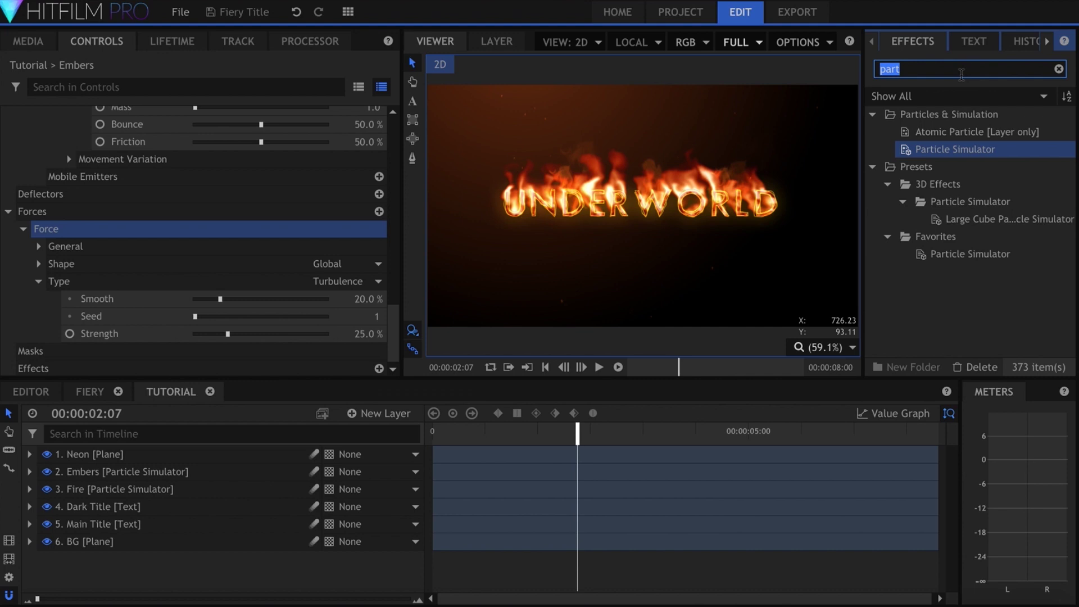
type("rolling")
left_click_drag(961, 184, 181, 529)
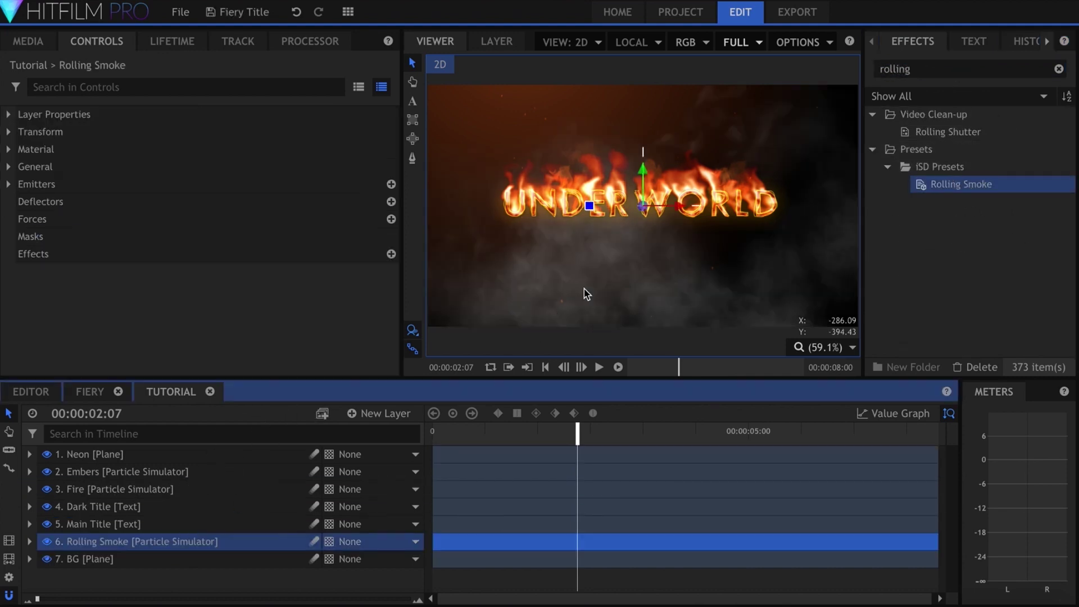
left_click_drag(645, 164, 645, 200)
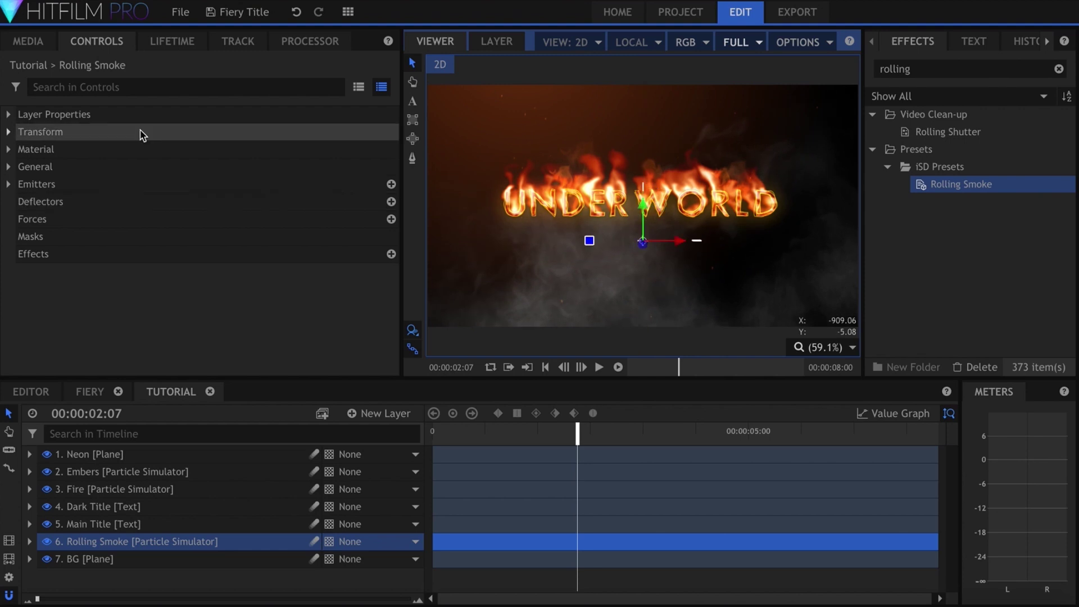
- Tint the Rolling Smoke's smoke and fire colours a warm salmon
left_click(155, 88)
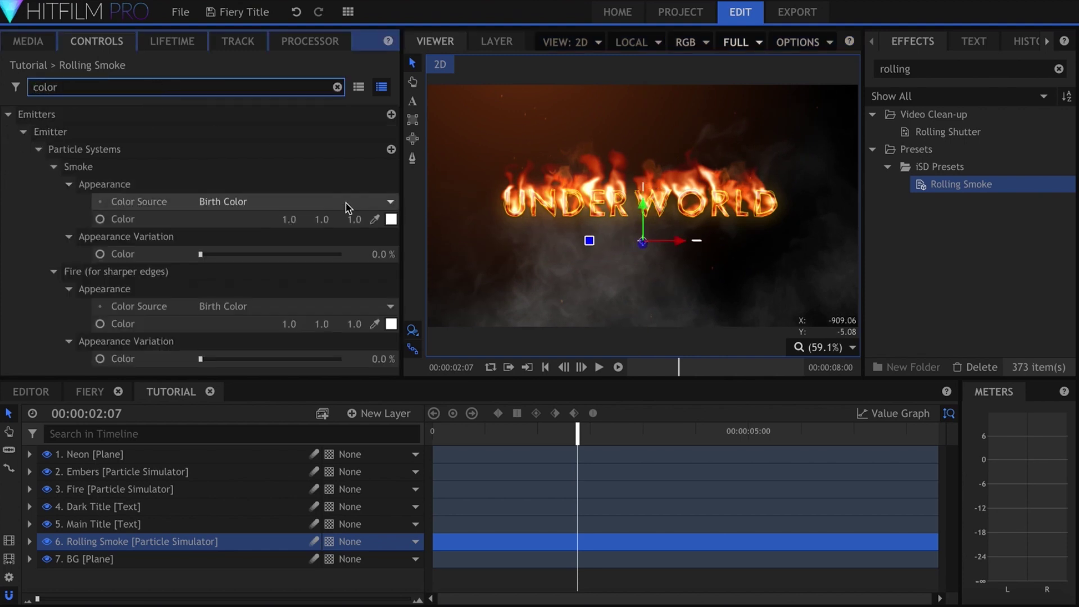
left_click(390, 219)
left_click(451, 312)
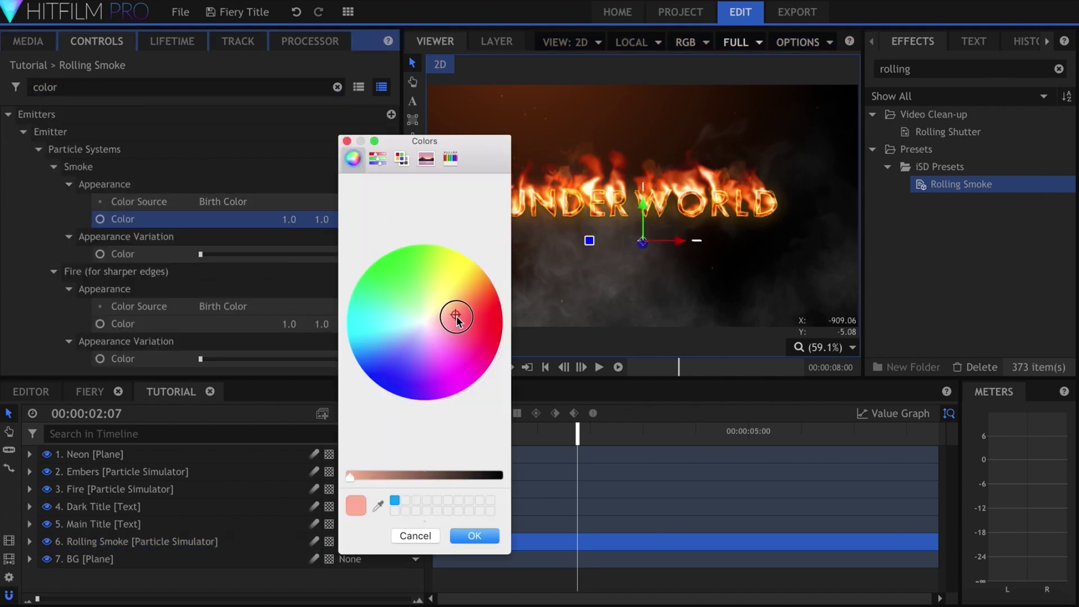
key("Return")
left_click(391, 325)
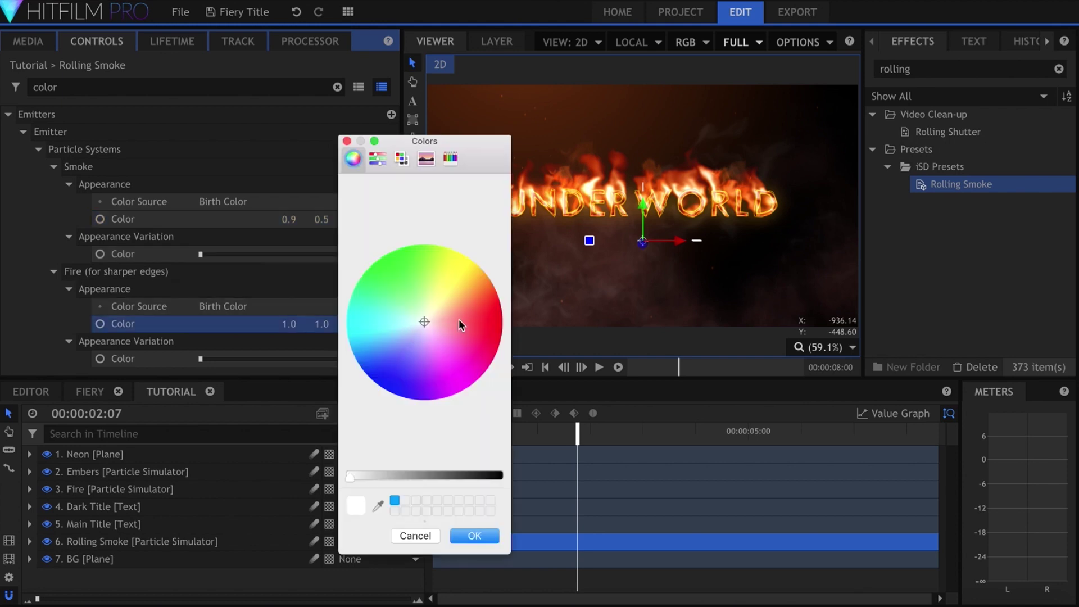
left_click(458, 310)
key("Return")
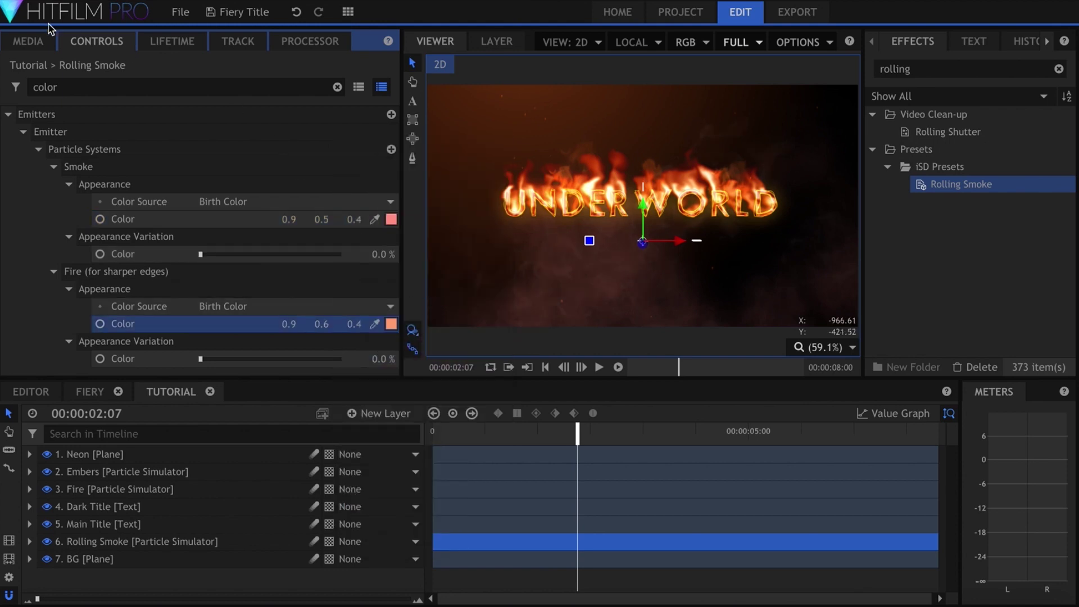
left_click(28, 42)
left_click(95, 69)
- Import only the Distant Star shot from Radiance 2.0.hfp, excluding the other eight shots
left_click(100, 119)
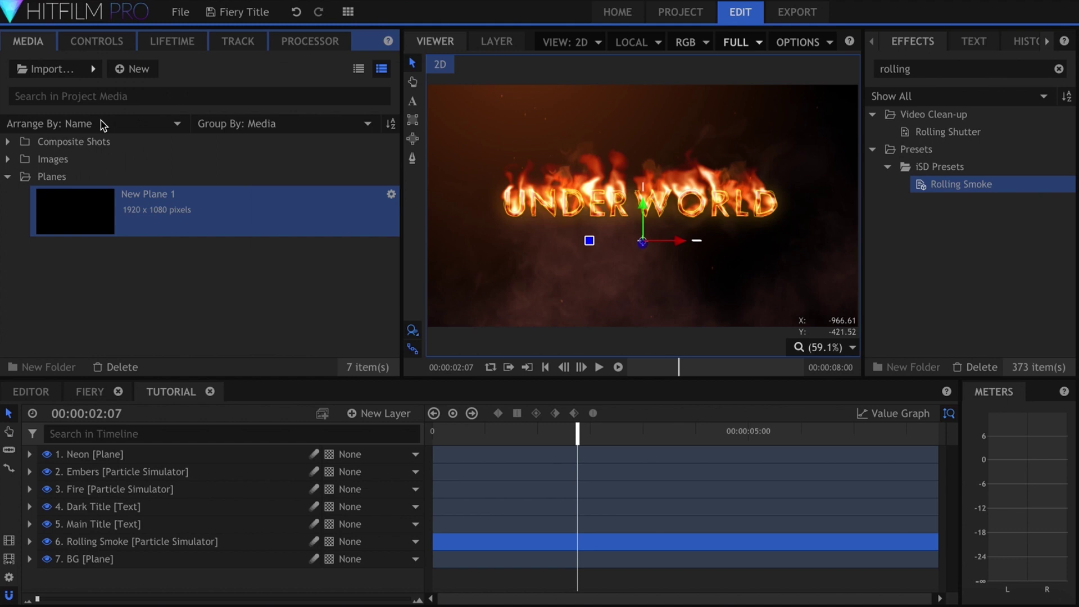
left_click(564, 135)
double_click(564, 135)
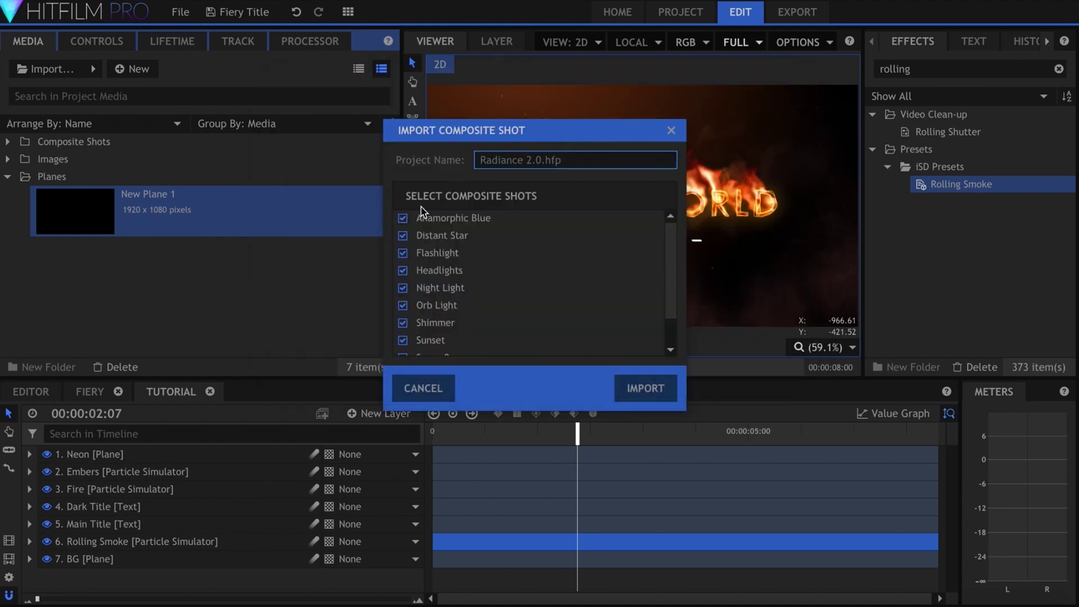
left_click(403, 218)
left_click(402, 253)
left_click(403, 271)
left_click(403, 288)
left_click(402, 305)
left_click(402, 322)
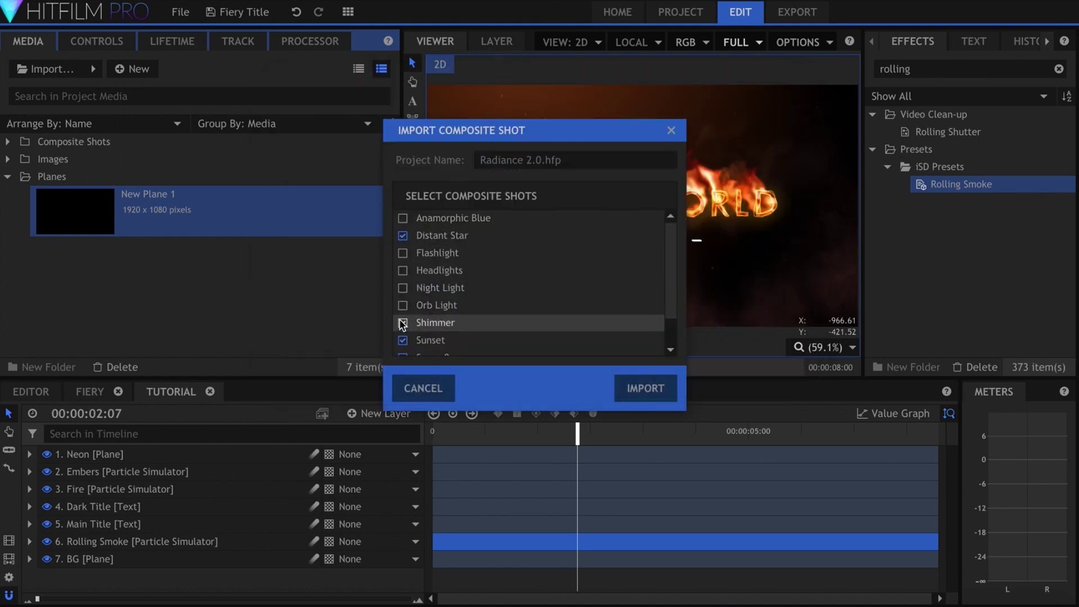
scroll(404, 338, "down", 1)
left_click(403, 306)
left_click(402, 323)
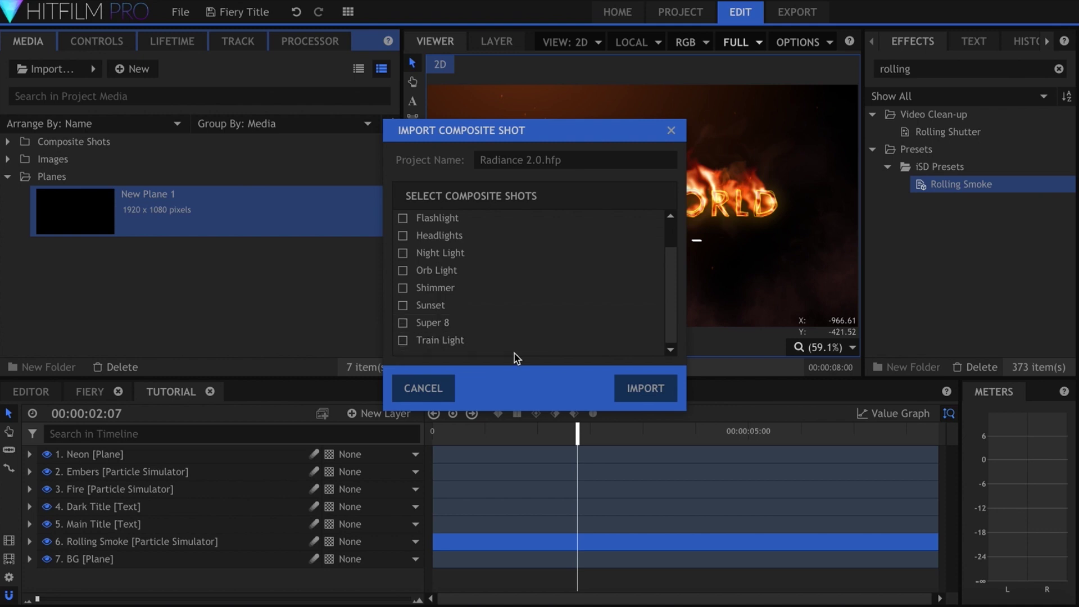
left_click(627, 391)
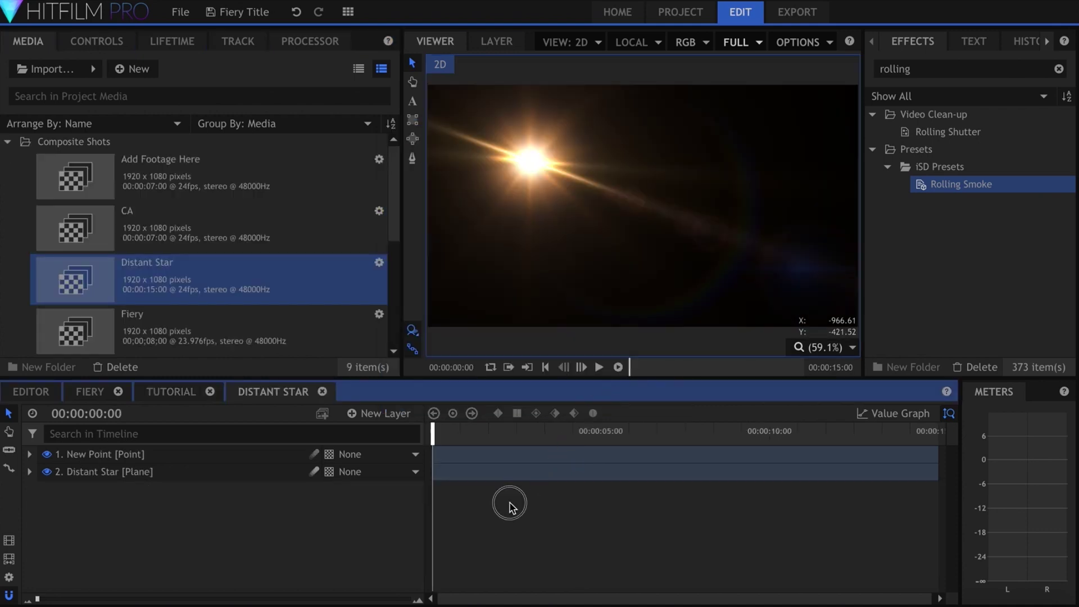
- Copy the Distant Star and New Point layers into the Tutorial composite
left_click_drag(510, 506, 373, 464)
left_click(171, 392)
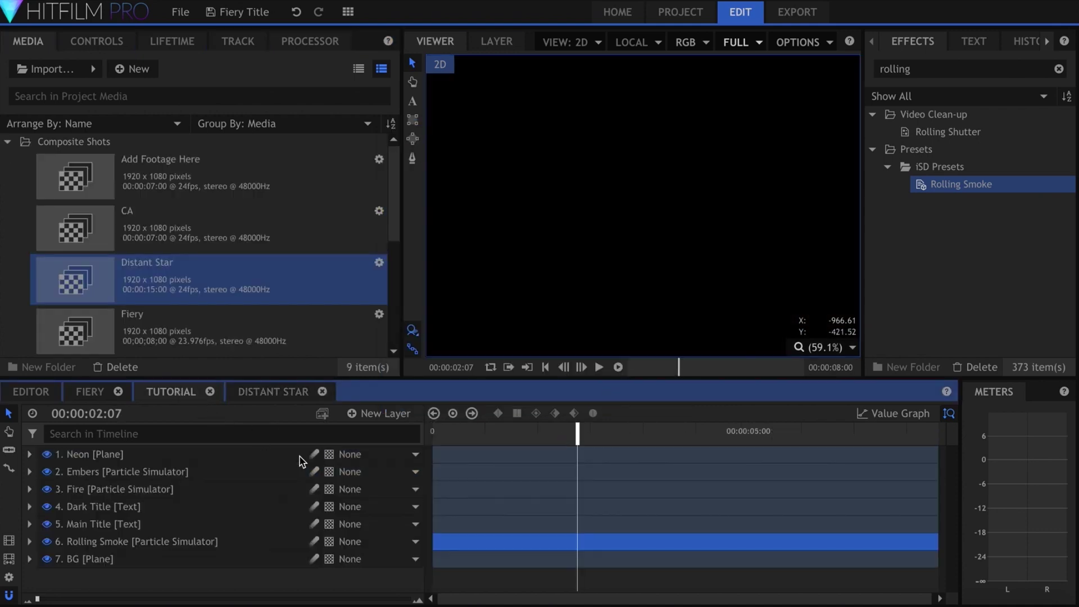
key("ctrl+v")
- Move the New Point star flare to the top-right corner of the viewer
left_click(214, 457)
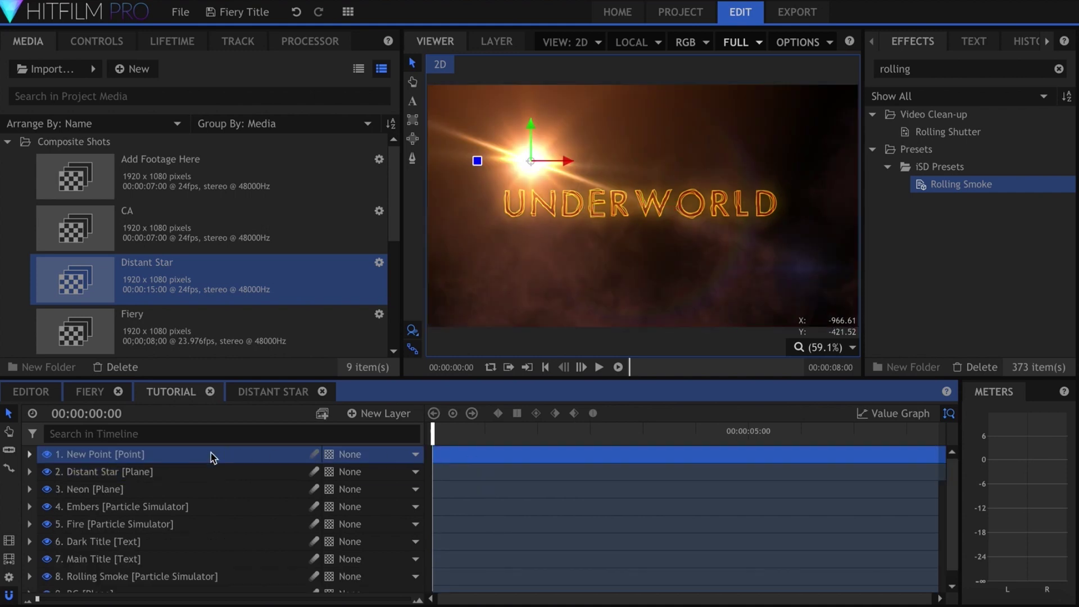
left_click_drag(531, 164, 872, 96)
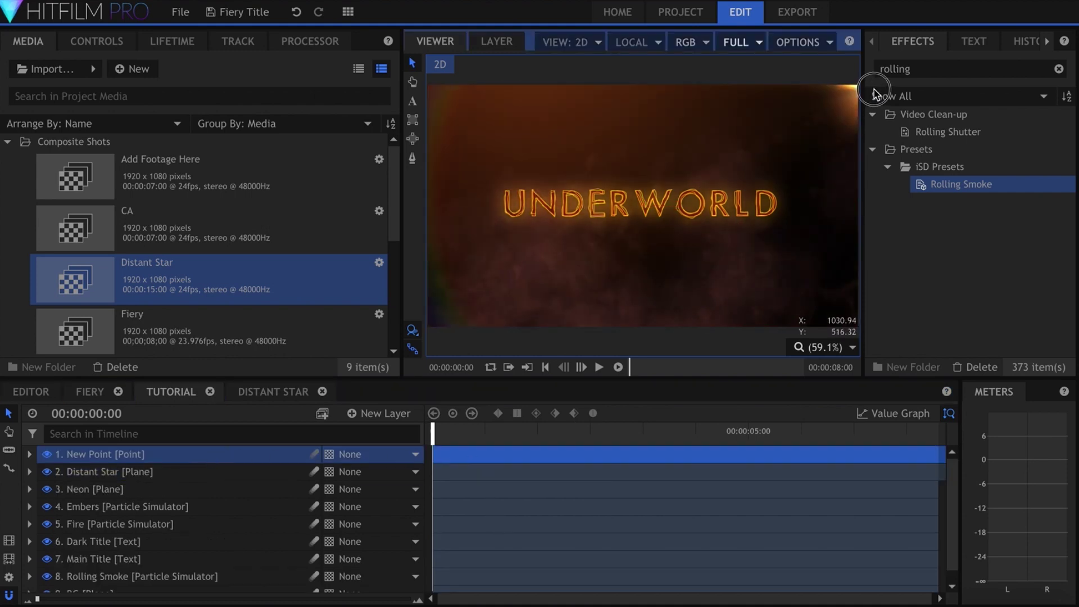
left_click(159, 474)
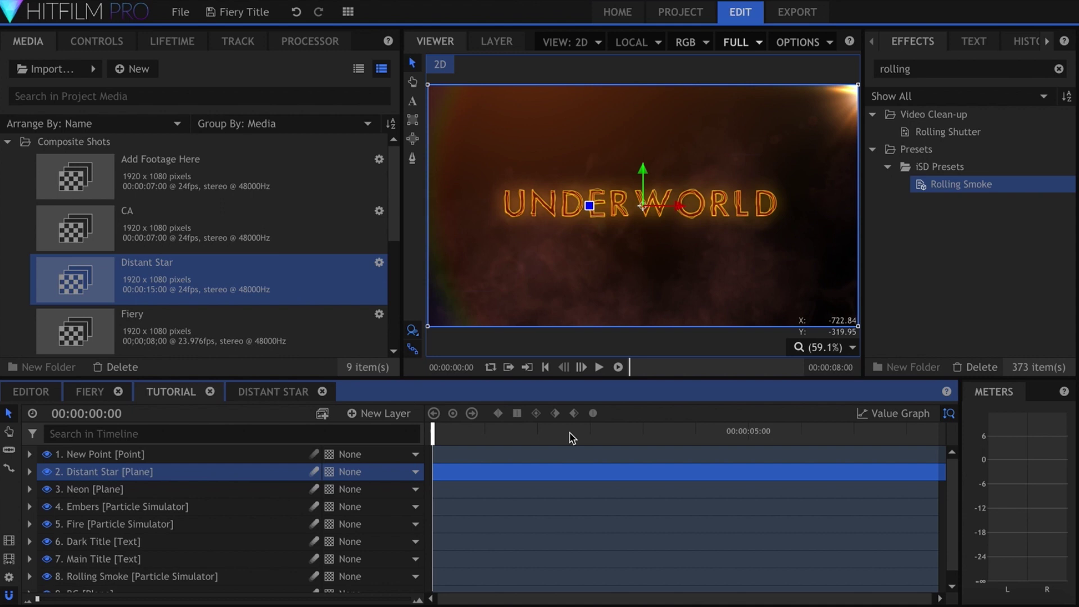
left_click(572, 438)
- Select the Hoop and Circles elements in Distant Star's effects for removal
left_click(97, 41)
left_click(8, 149)
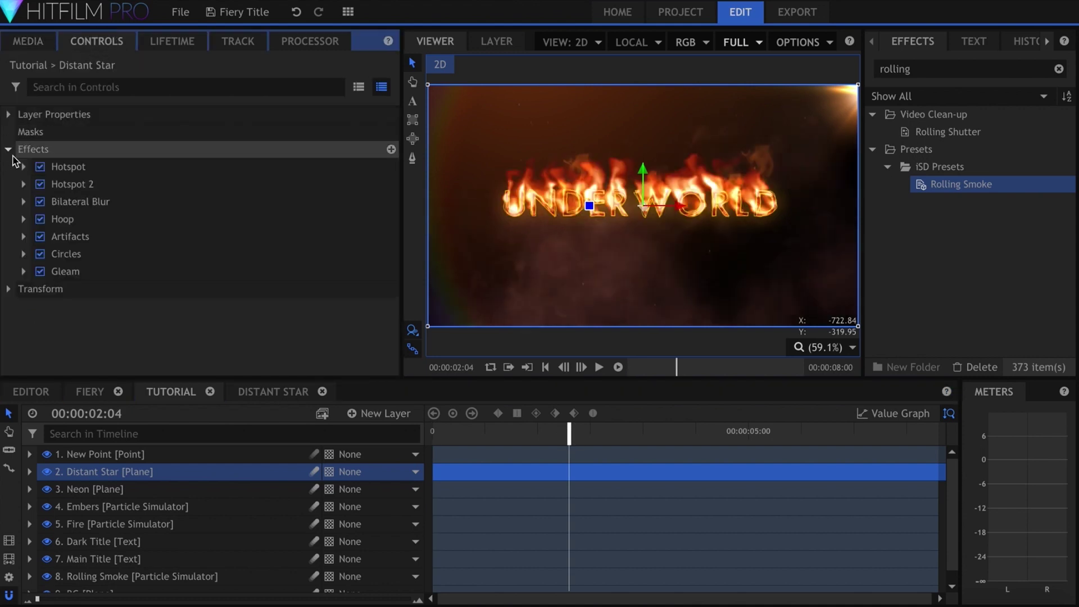
left_click(73, 218)
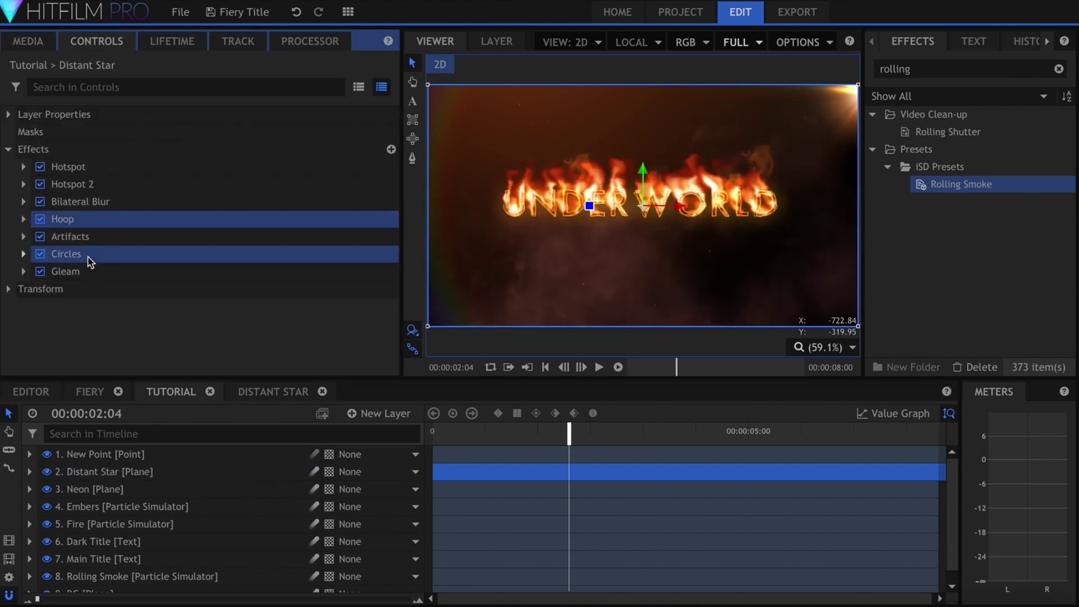
- Set the Distant Star Hotspot scale to 1300 px
left_click(25, 174)
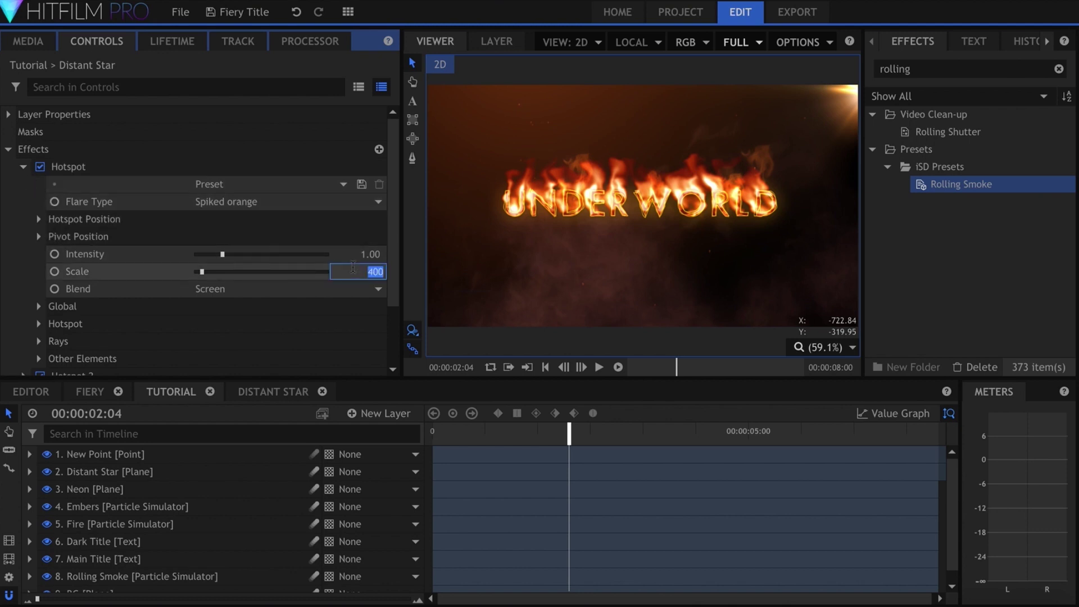
type("00")
key("Return")
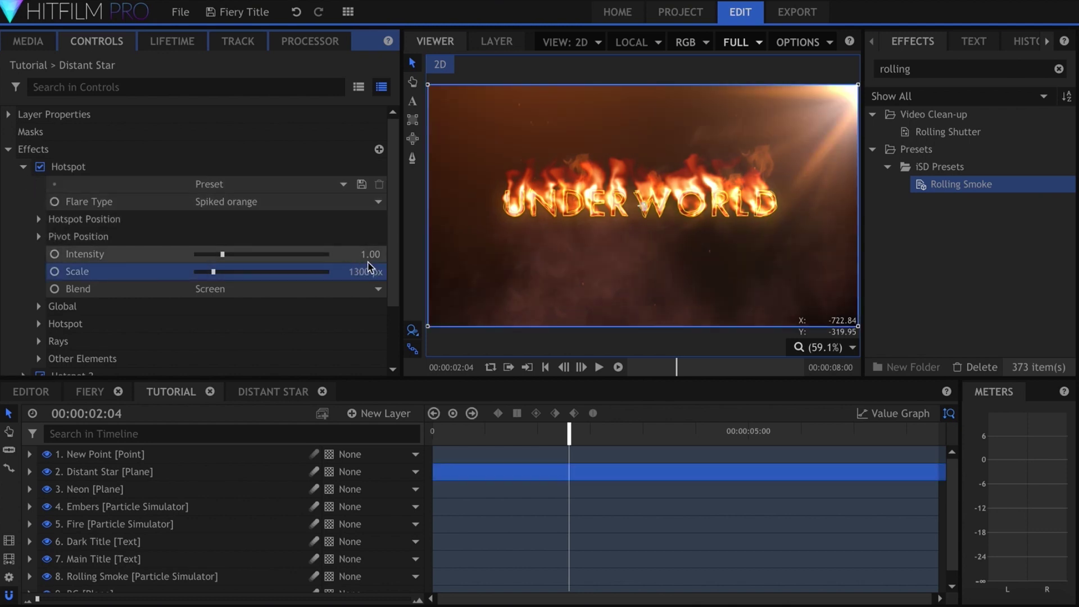
left_click(23, 167)
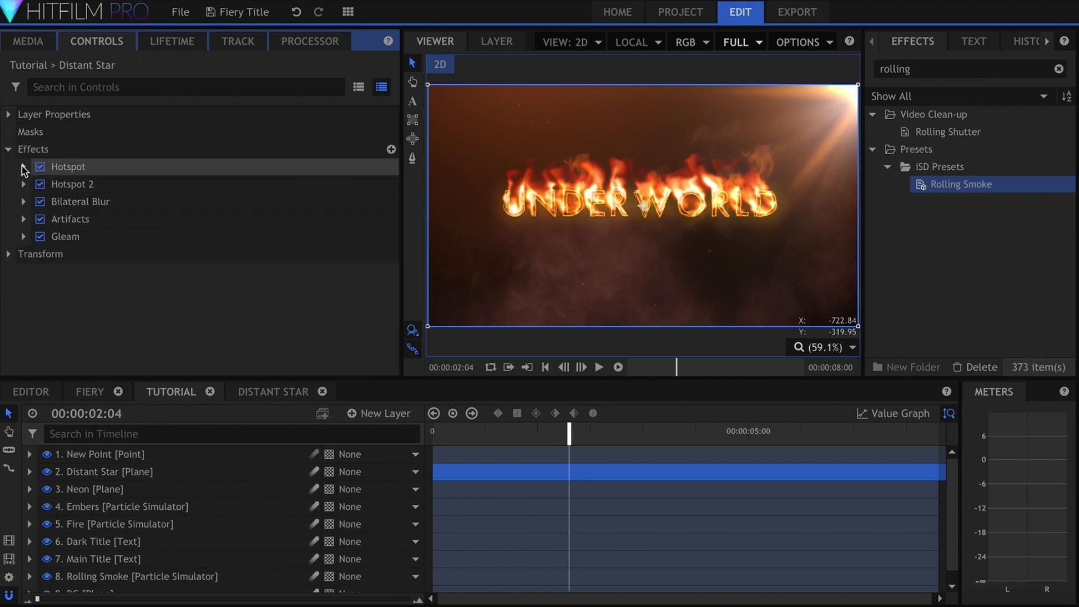
left_click(70, 328)
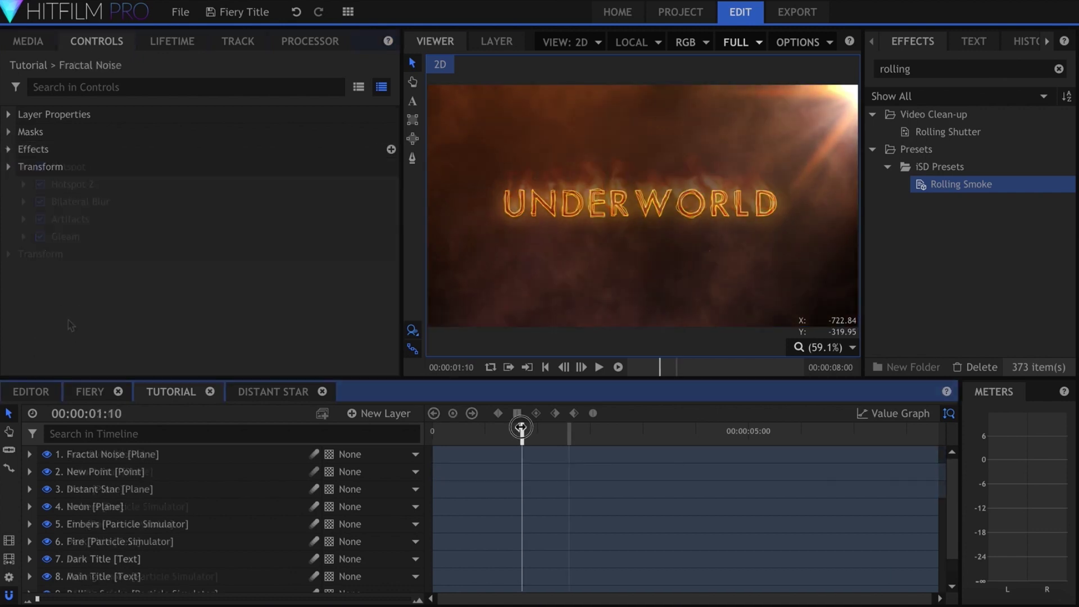
- With the playhead at 00:00:01:17, set the Main Title's Diffuse glow opacity to 0.71
left_click_drag(525, 428, 561, 432)
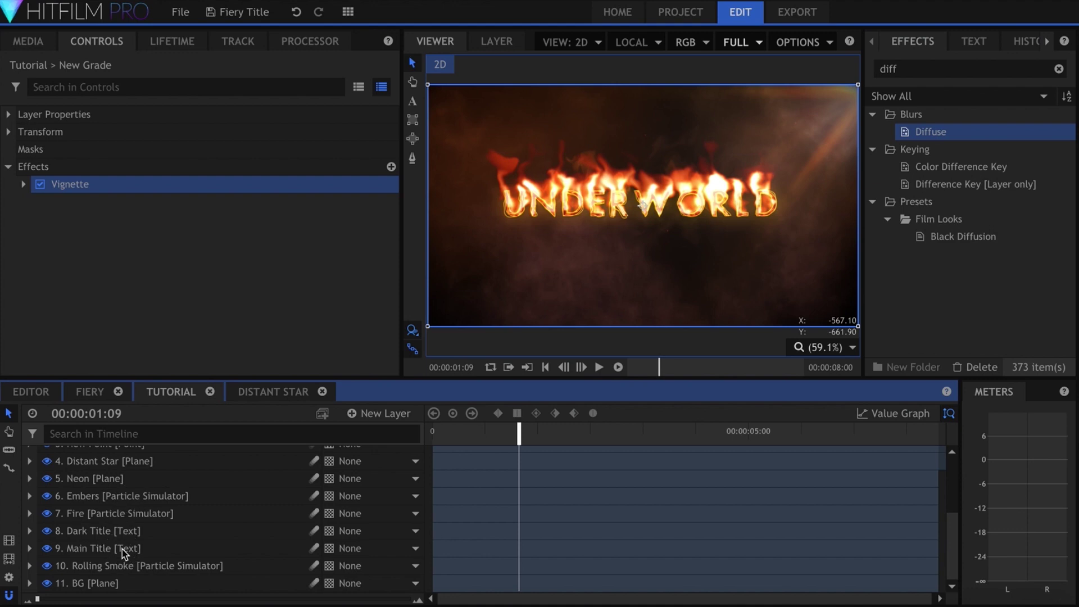
left_click_drag(123, 548, 124, 548)
scroll(104, 234, "up", 5)
left_click(24, 185)
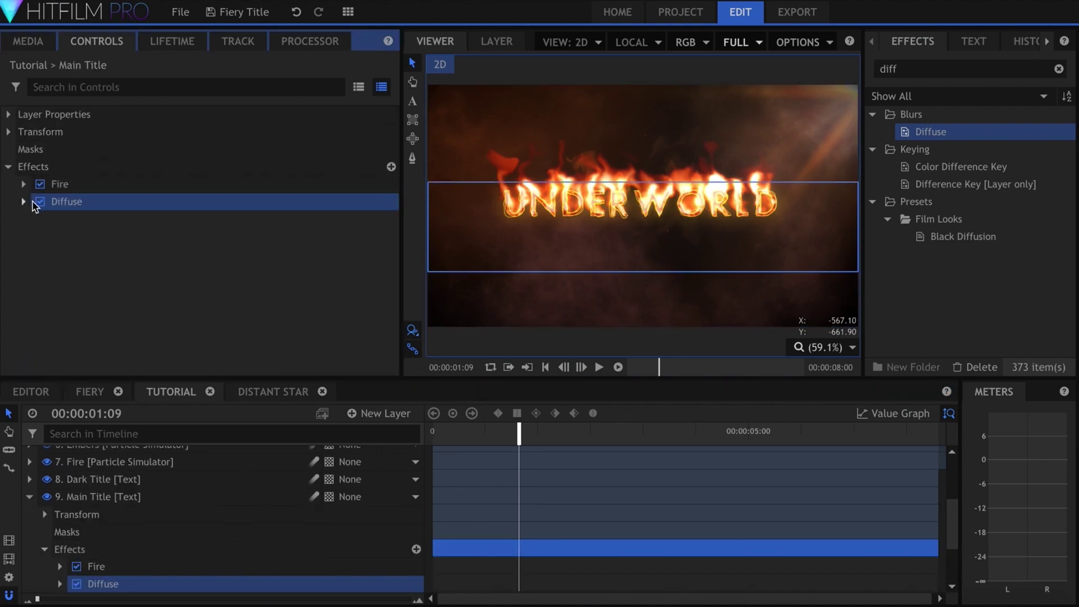
left_click(23, 201)
left_click(286, 254)
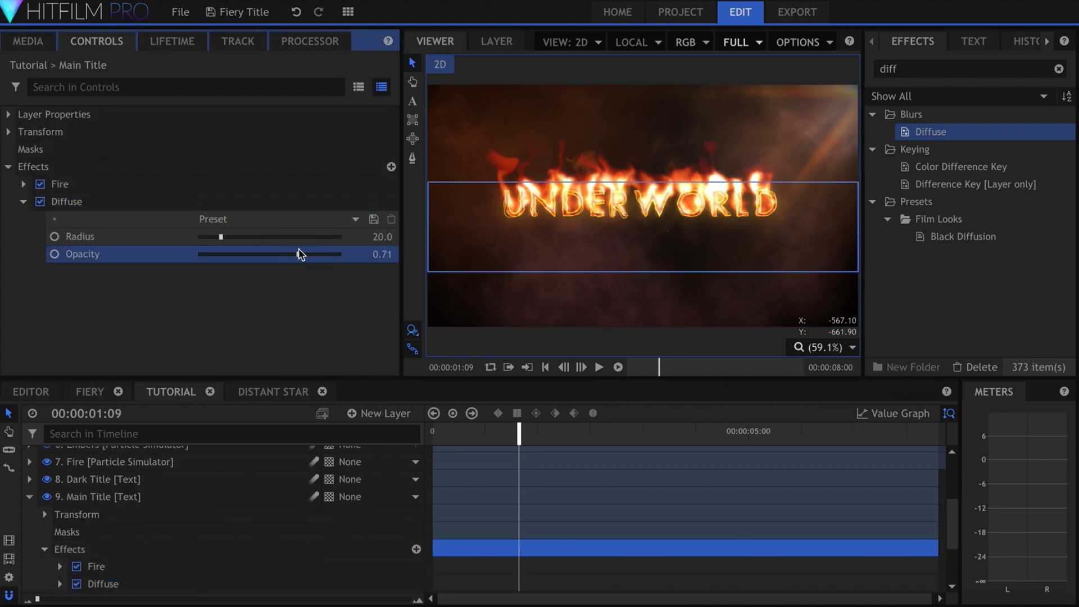